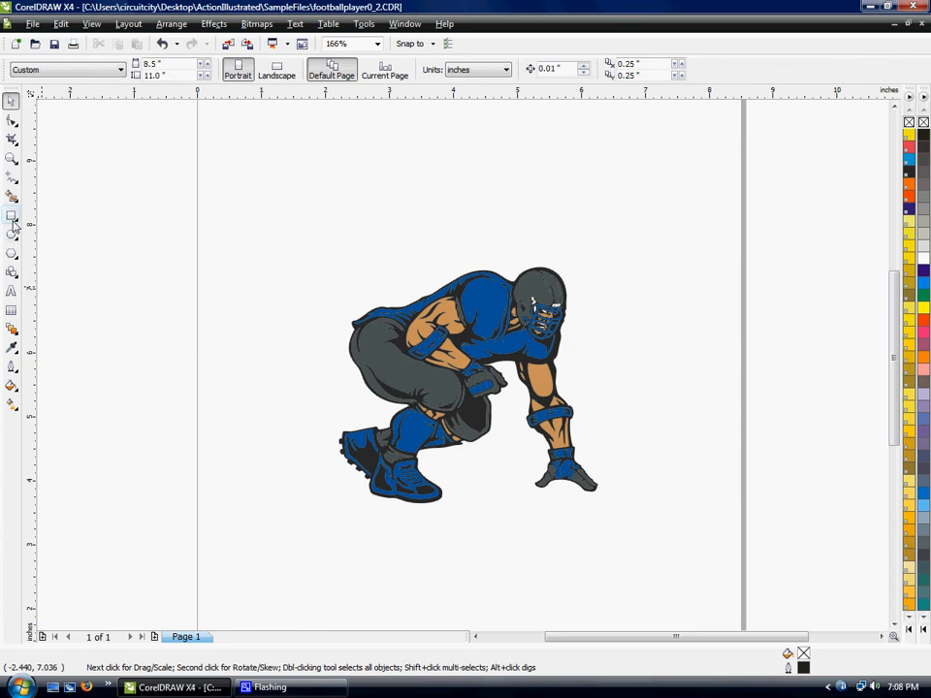
- Add the artistic text FOOTBALL above the football player
left_click(12, 291)
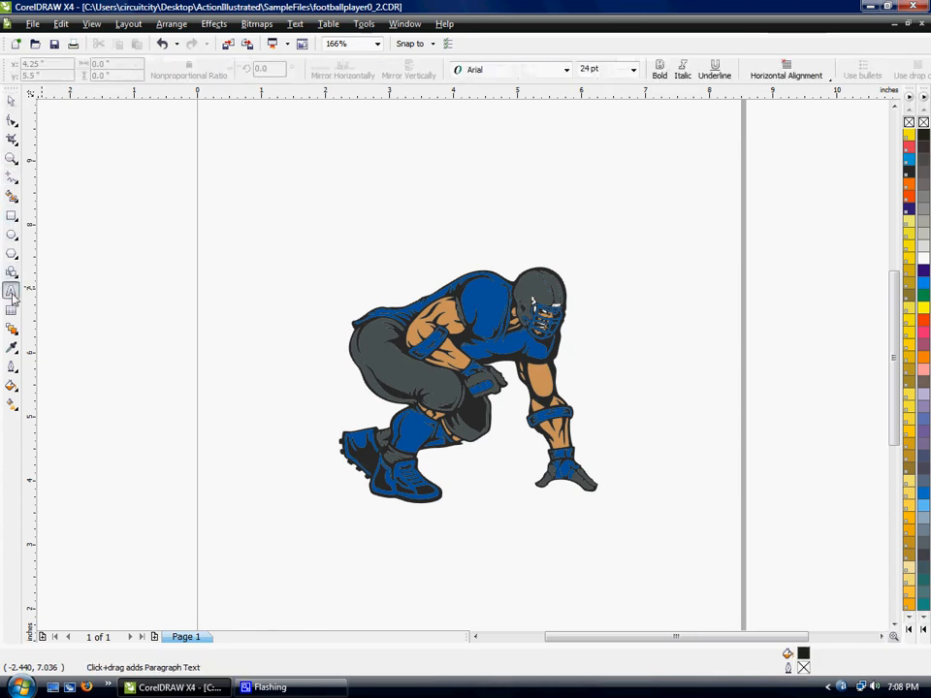
left_click(351, 189)
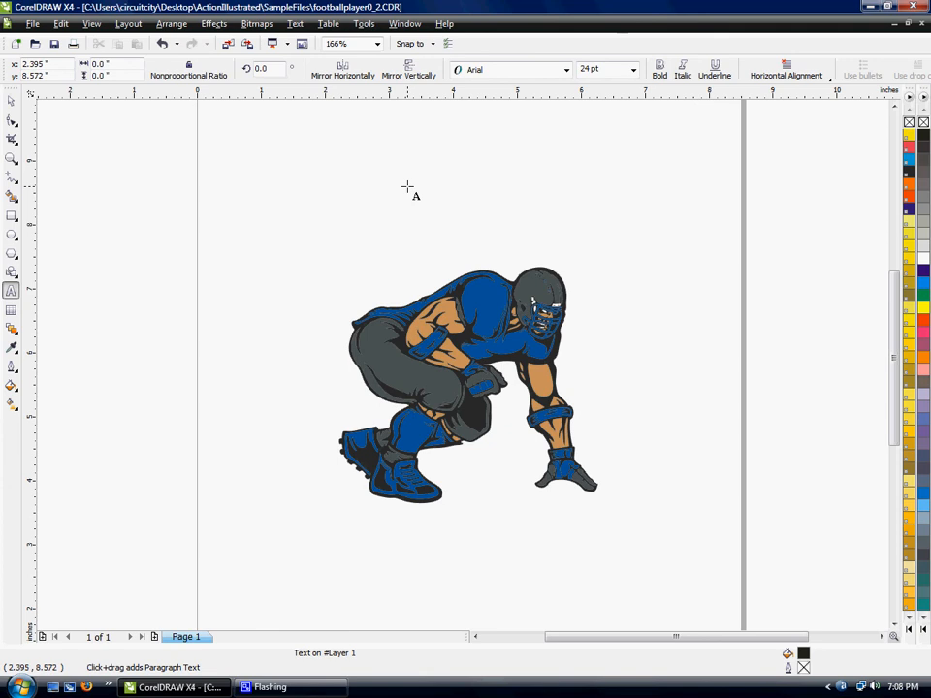
type("FOOTB")
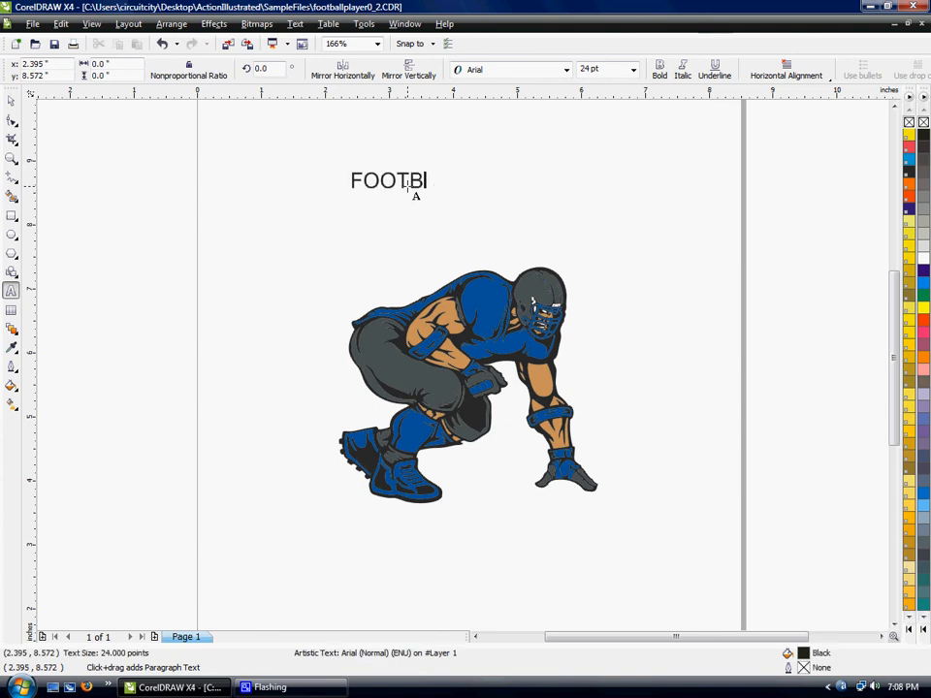
type("ALL")
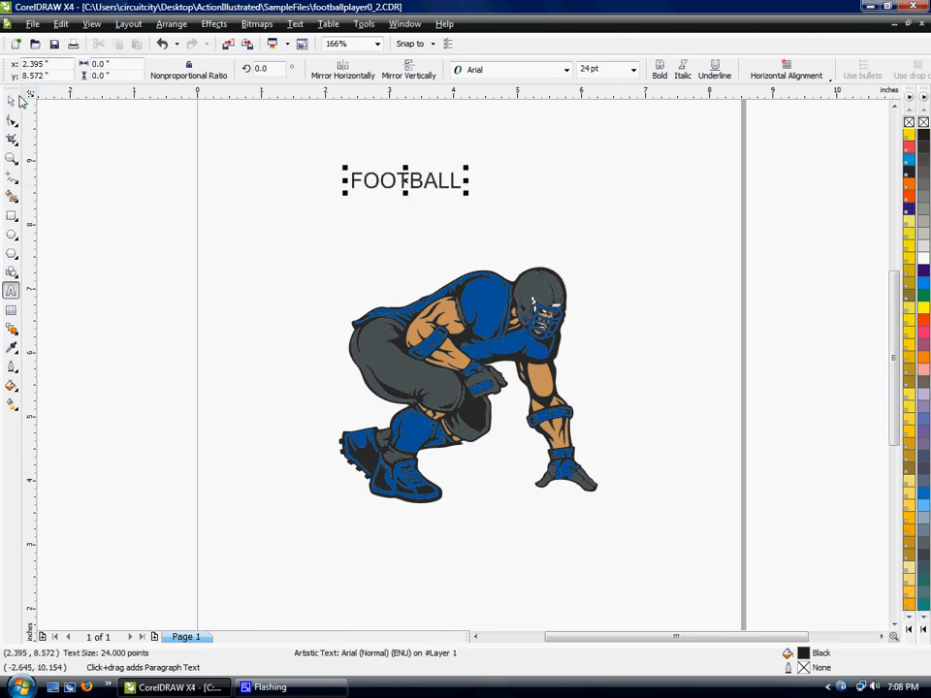
left_click(11, 103)
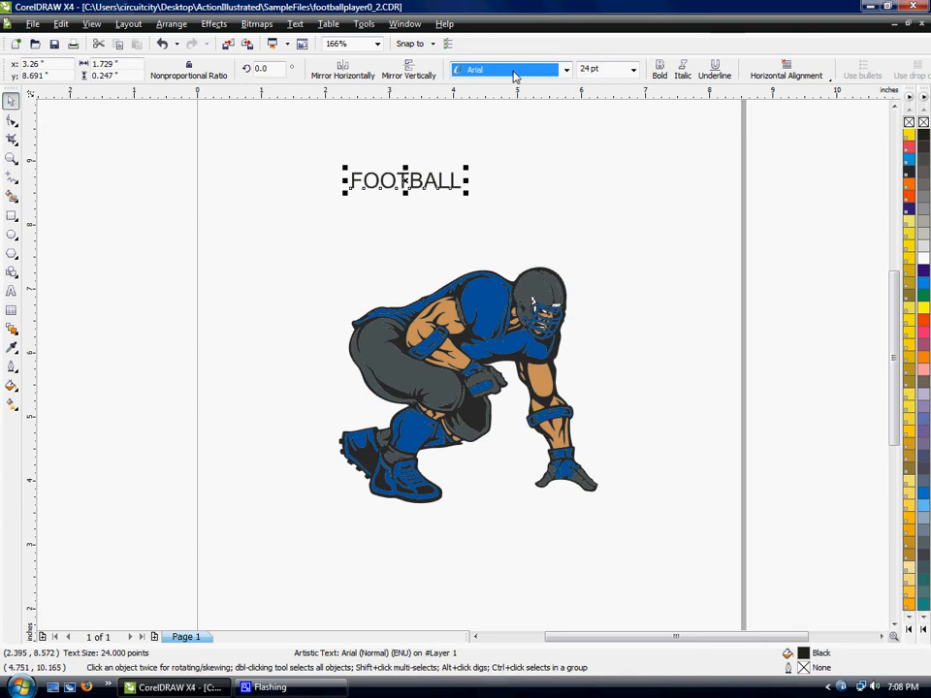
- Set the FOOTBALL text to the LowRider BB font in its normal style at 100 pt
left_click(566, 70)
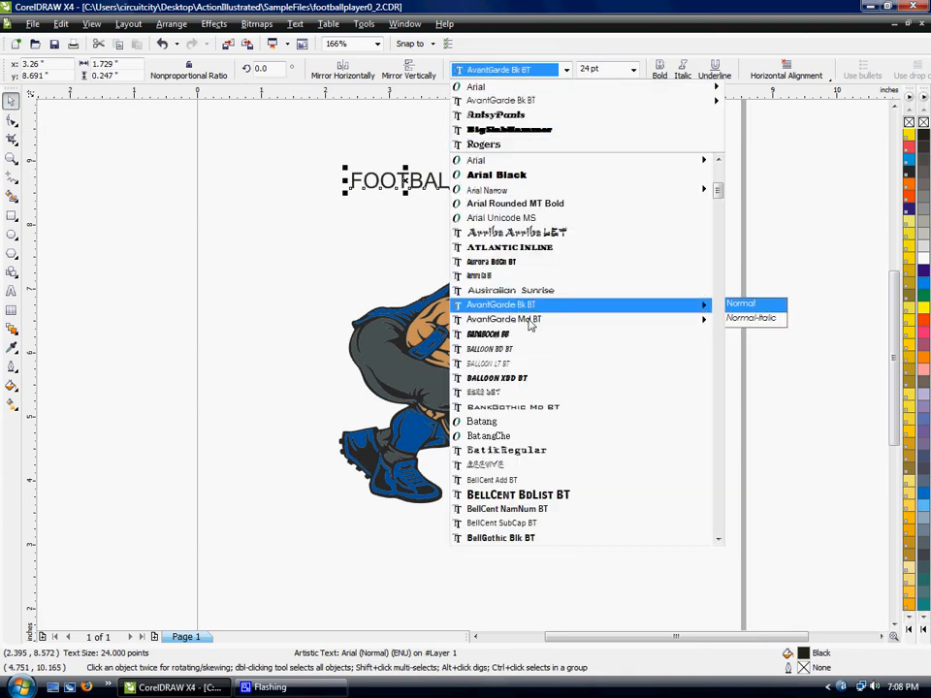
type("LowRider BB")
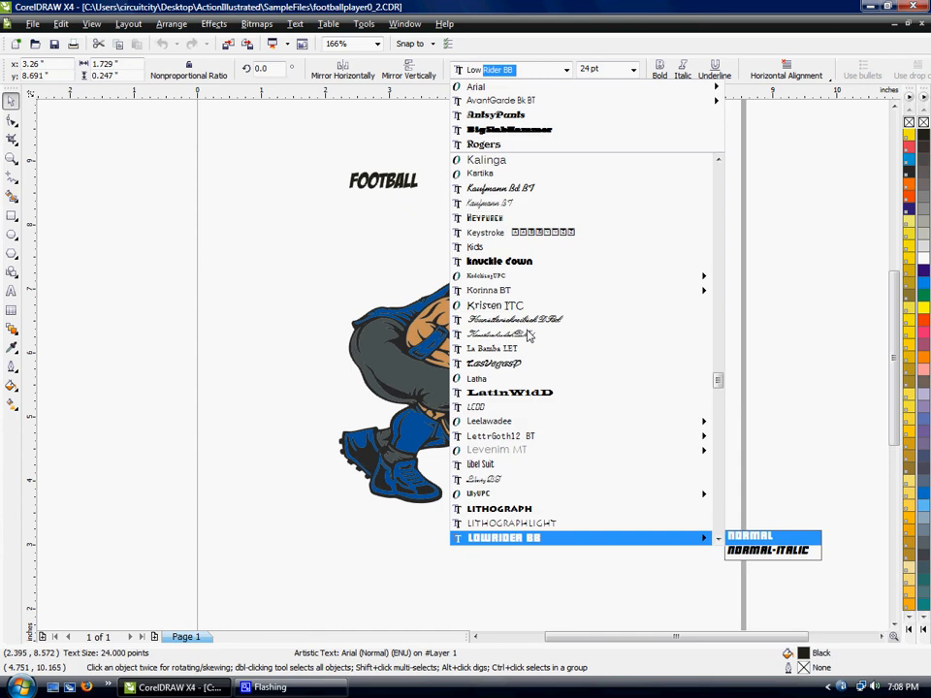
left_click(491, 539)
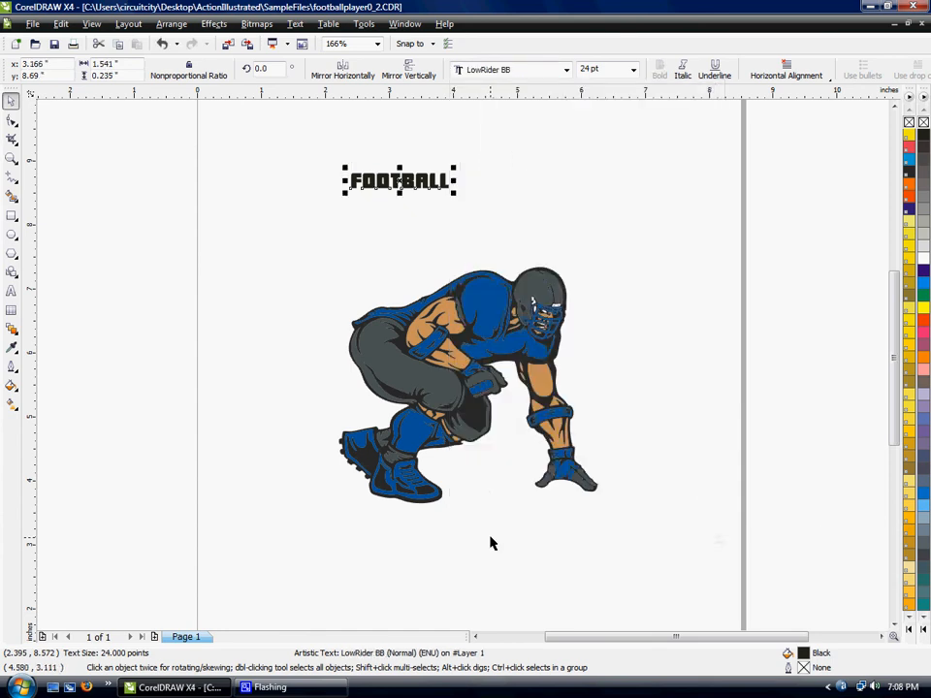
left_click(633, 75)
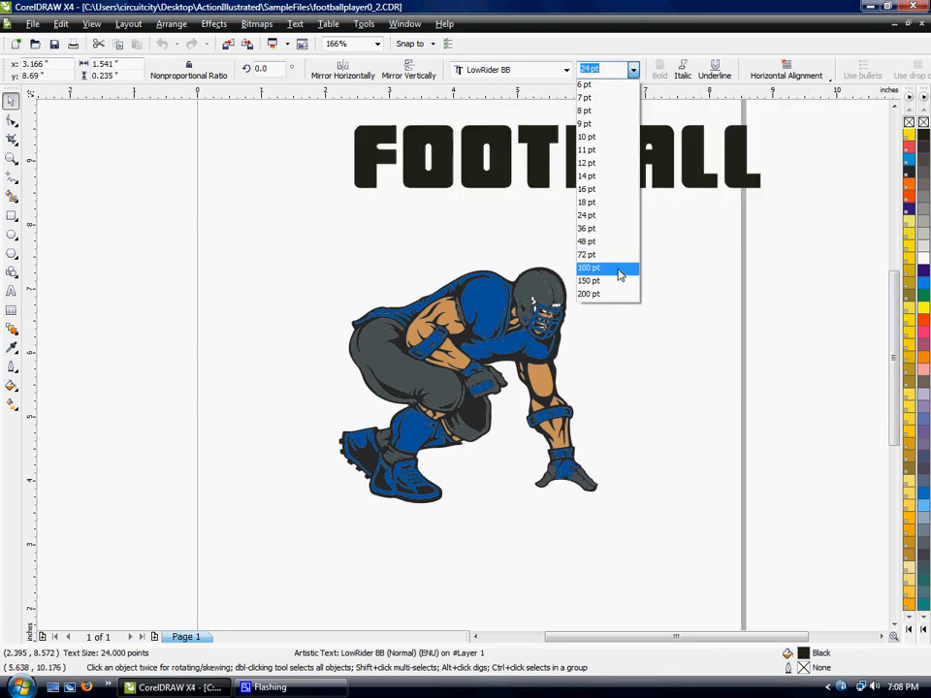
left_click(620, 275)
- Position the FOOTBALL text above the player at about 6.94 inches wide and fill it with PANTONE Process Black
left_click_drag(556, 118, 470, 215)
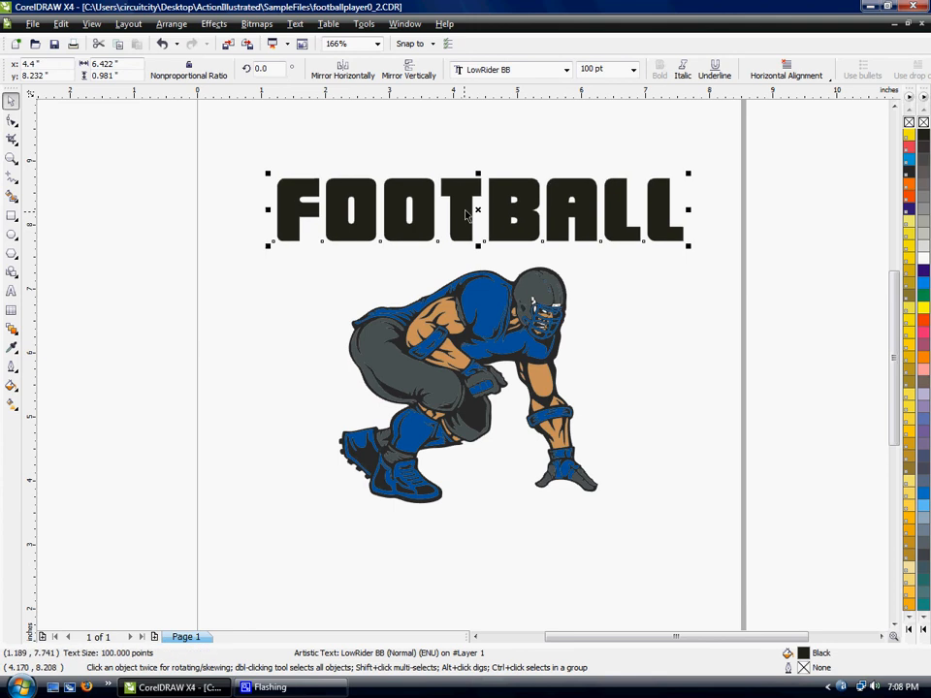
left_click_drag(688, 172, 704, 168)
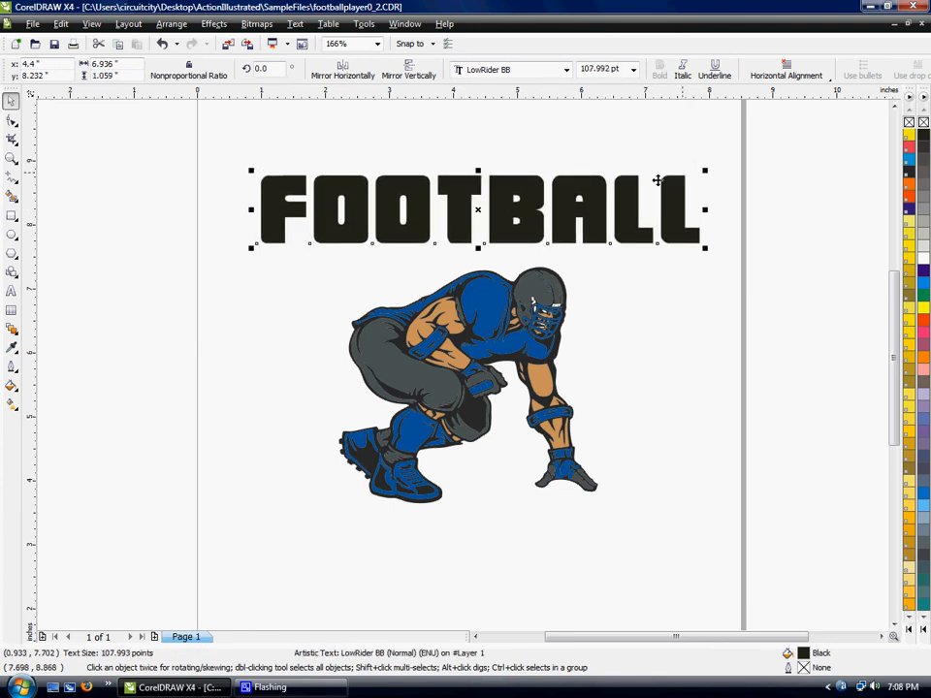
left_click_drag(485, 223, 483, 221)
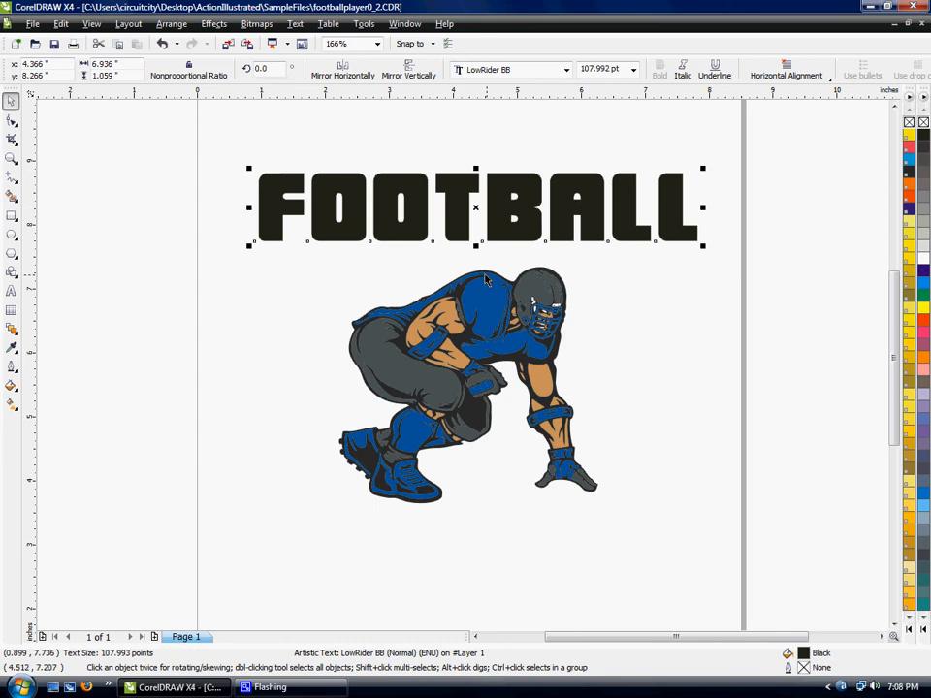
left_click(908, 173)
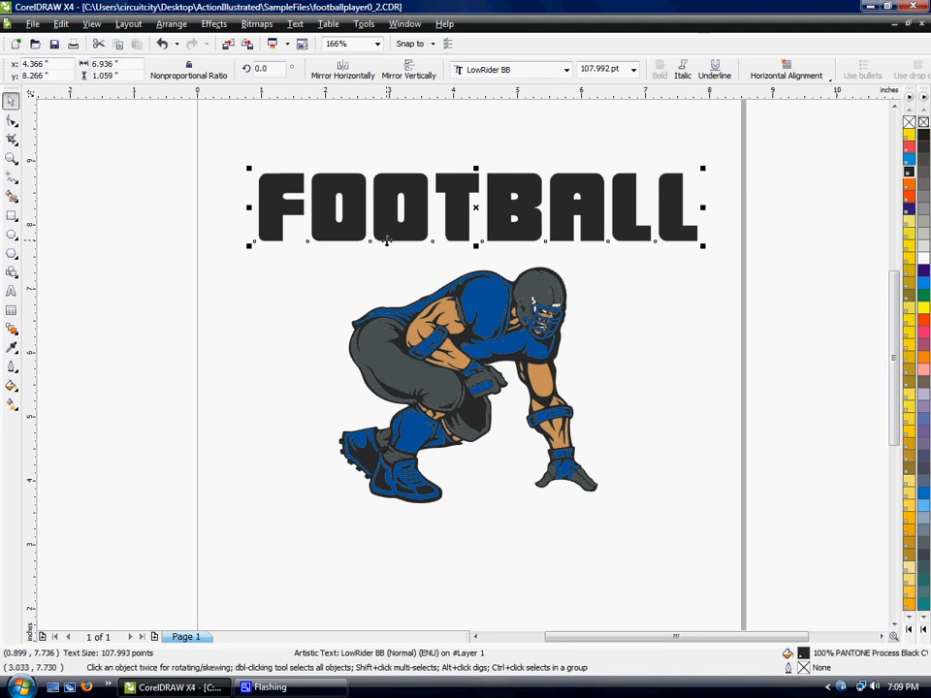
- Apply the Envelope tool to the FOOTBALL text in Single Arc mode
left_click(12, 332)
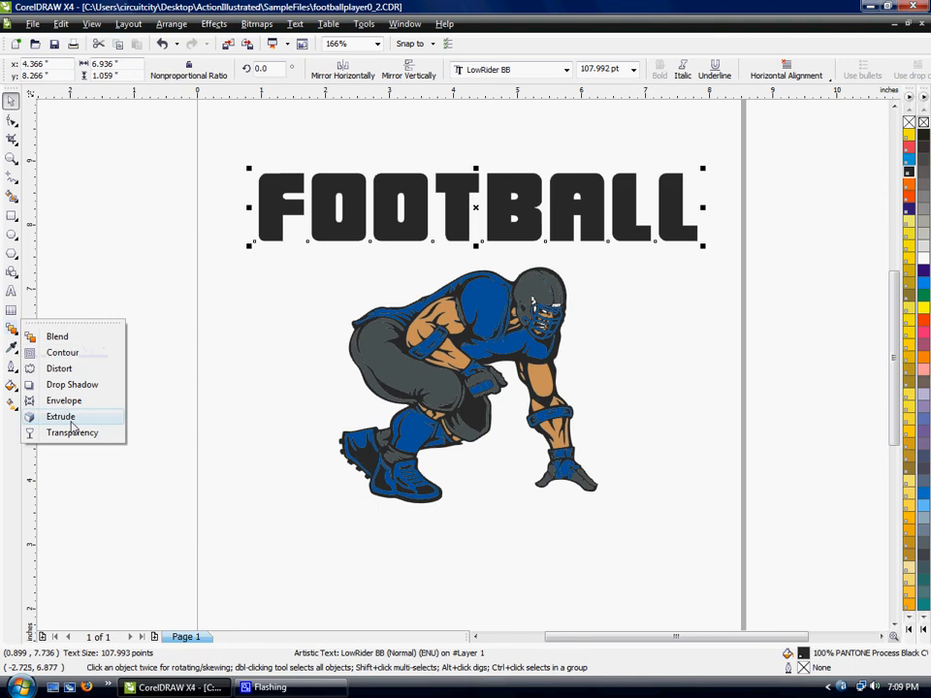
left_click(64, 403)
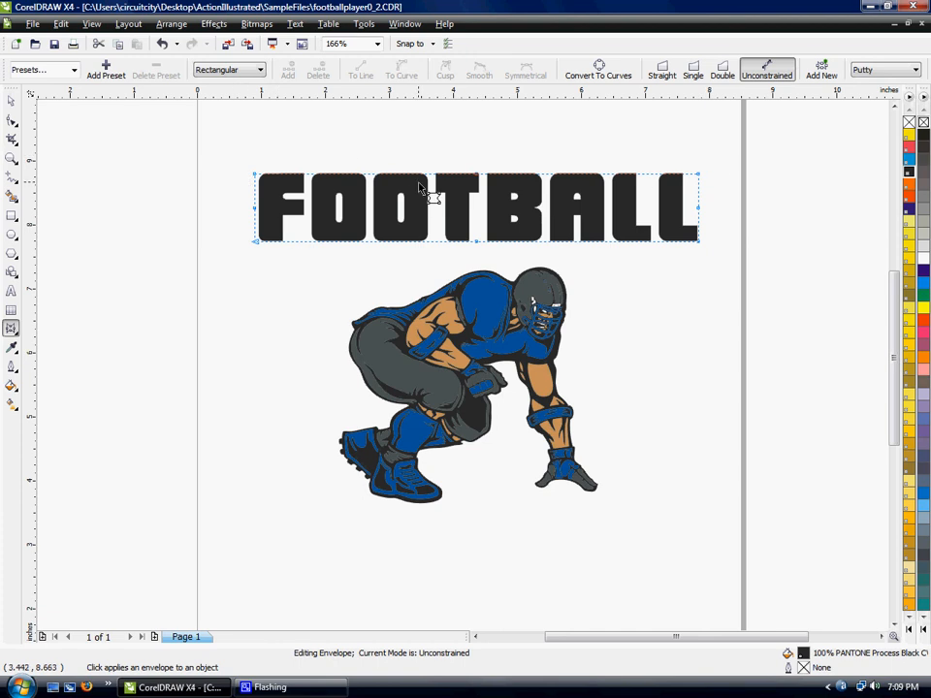
left_click(694, 75)
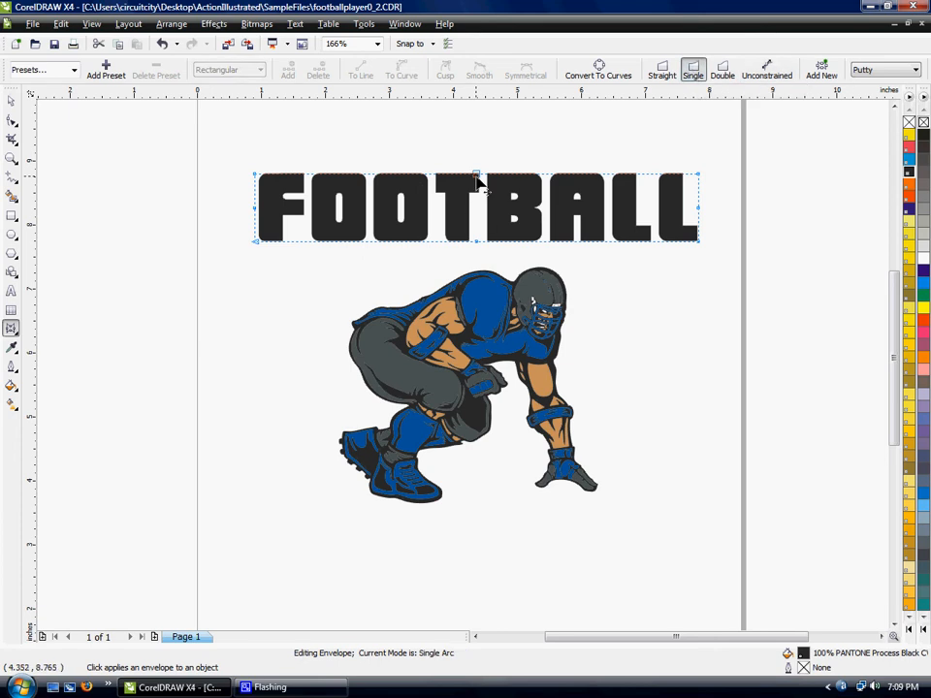
- Try bulging the FOOTBALL text's upper and lower edges outward with the envelope, and pull them back flat
left_click_drag(480, 172, 489, 144)
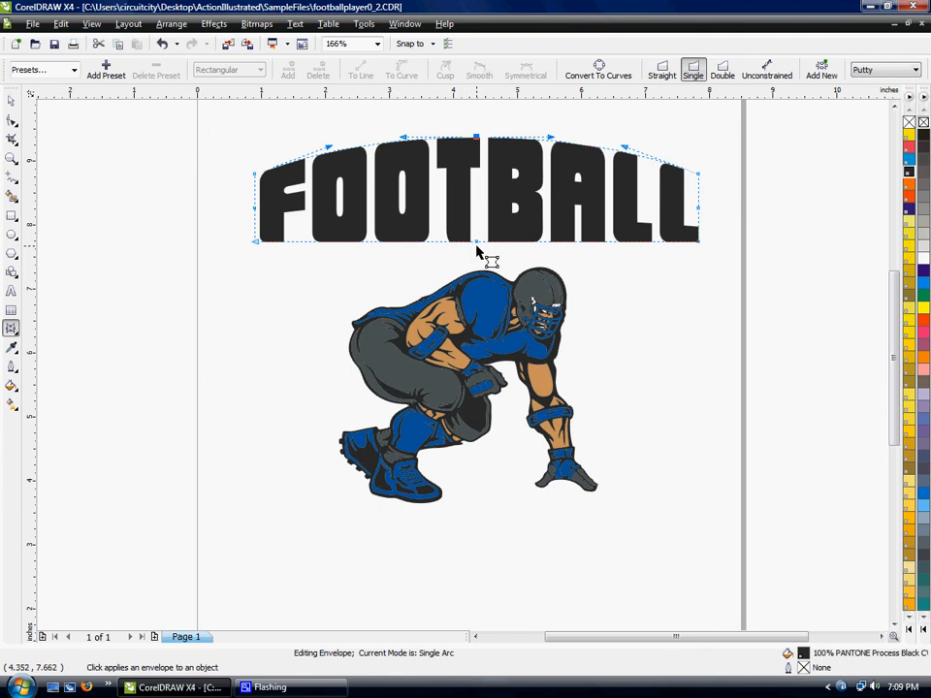
left_click_drag(477, 241, 478, 269)
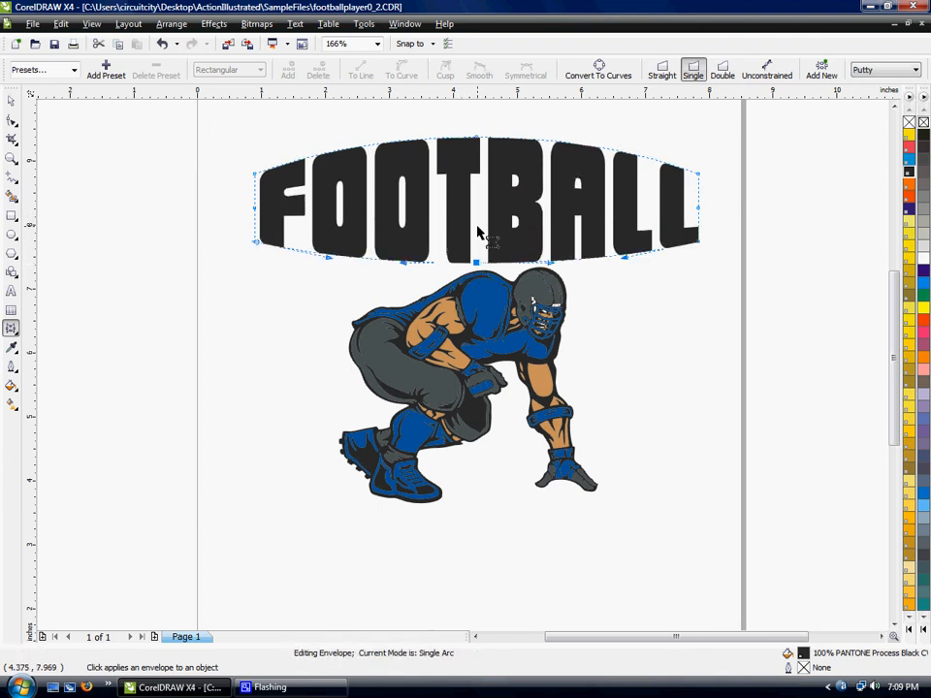
left_click_drag(476, 139, 478, 171)
left_click_drag(478, 269, 477, 242)
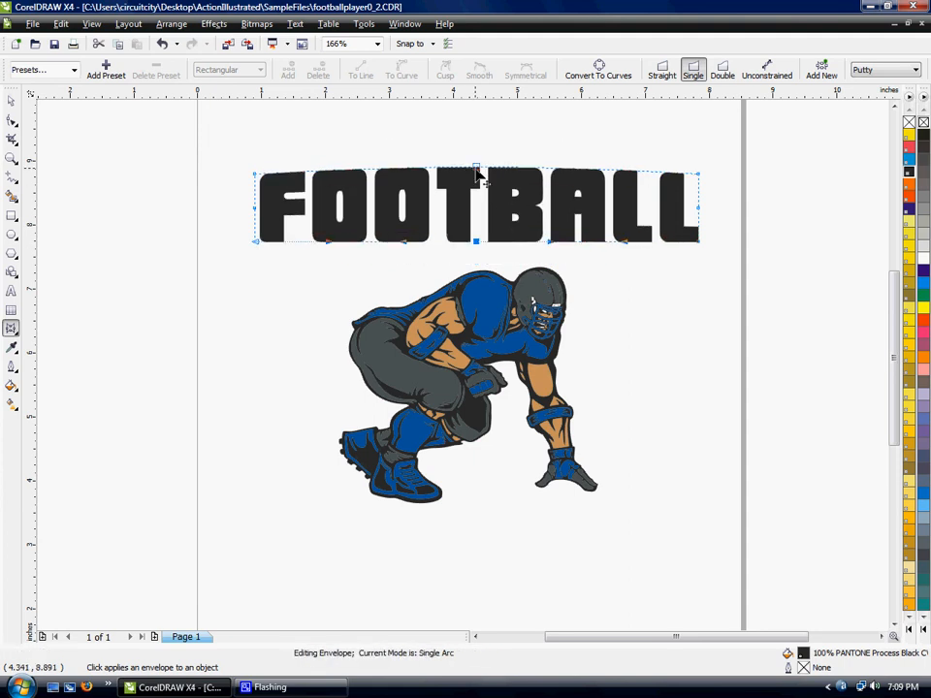
- Try arching both text edges upward in parallel and pinching them toward the middle, undoing each trial
left_click_drag(476, 172, 476, 130)
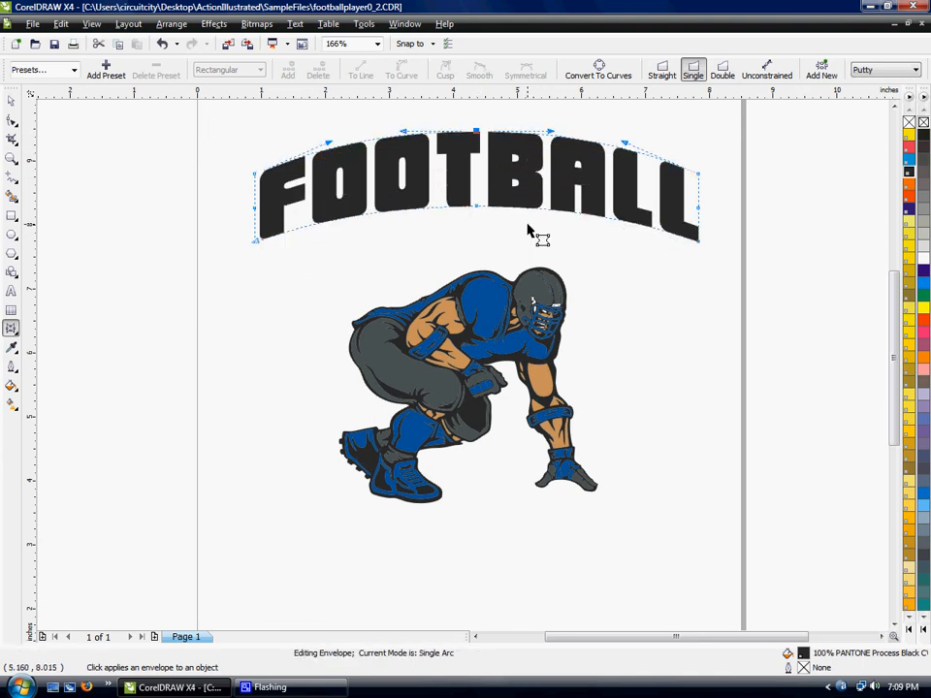
key("ctrl+z")
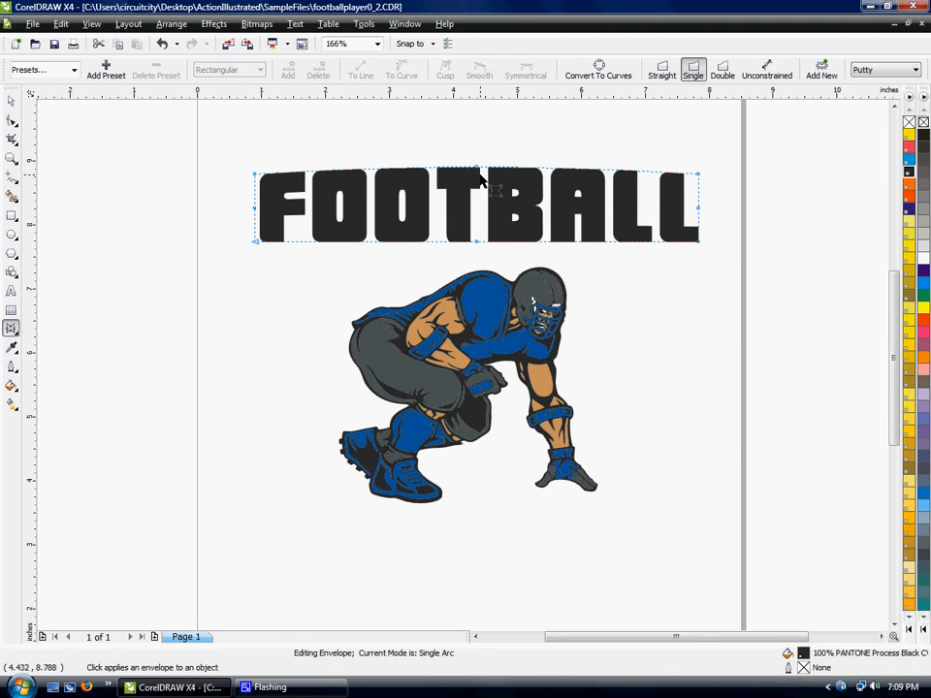
left_click_drag(479, 171, 484, 198)
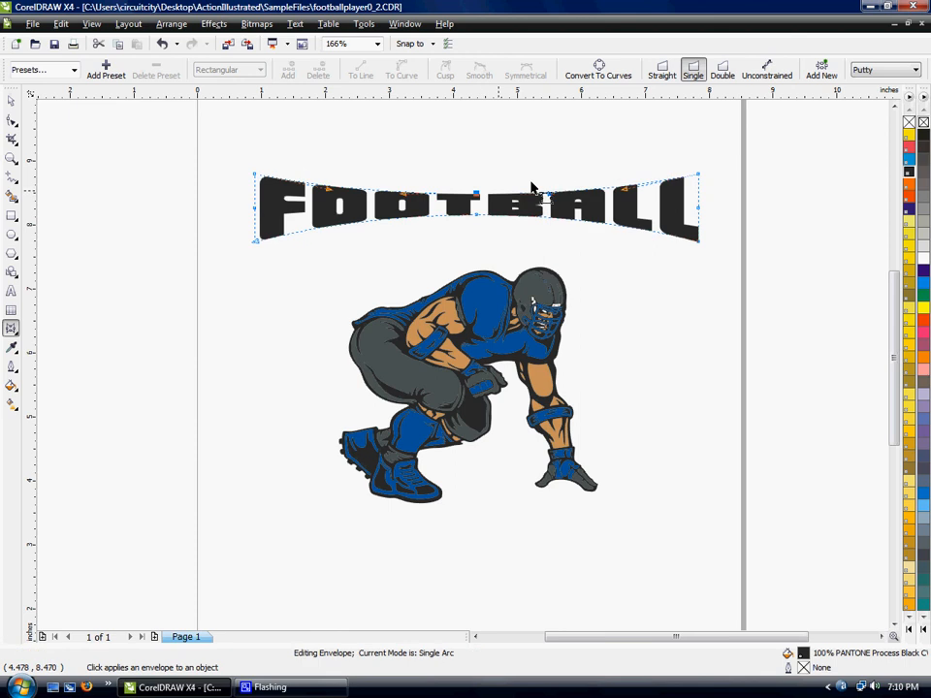
key("ctrl+z")
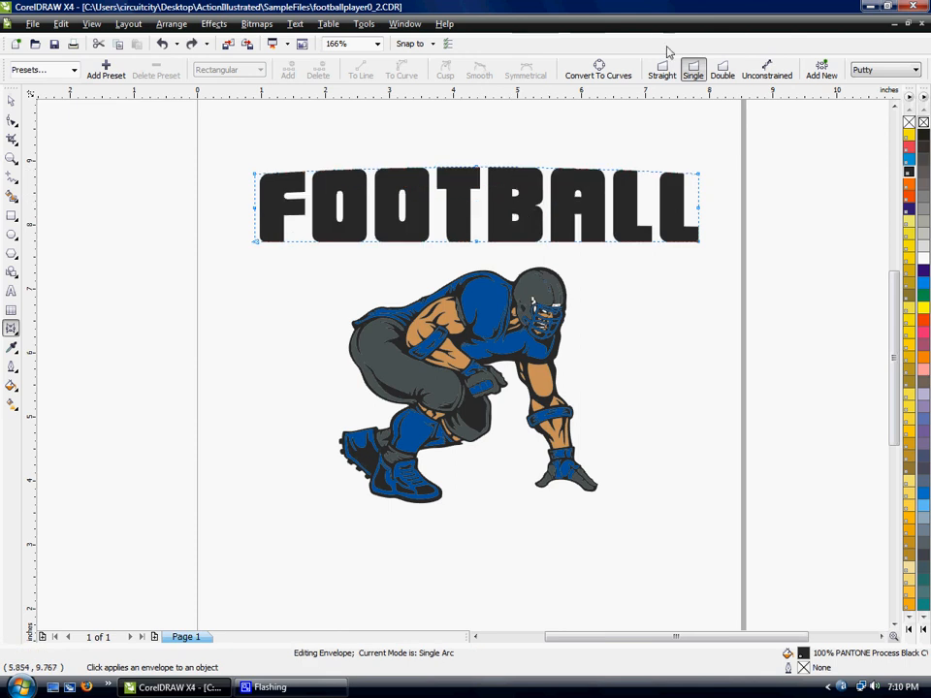
- Flatten the envelope's upper edge and pull both lower corners down so the outer letters lengthen
left_click_drag(478, 174, 479, 180)
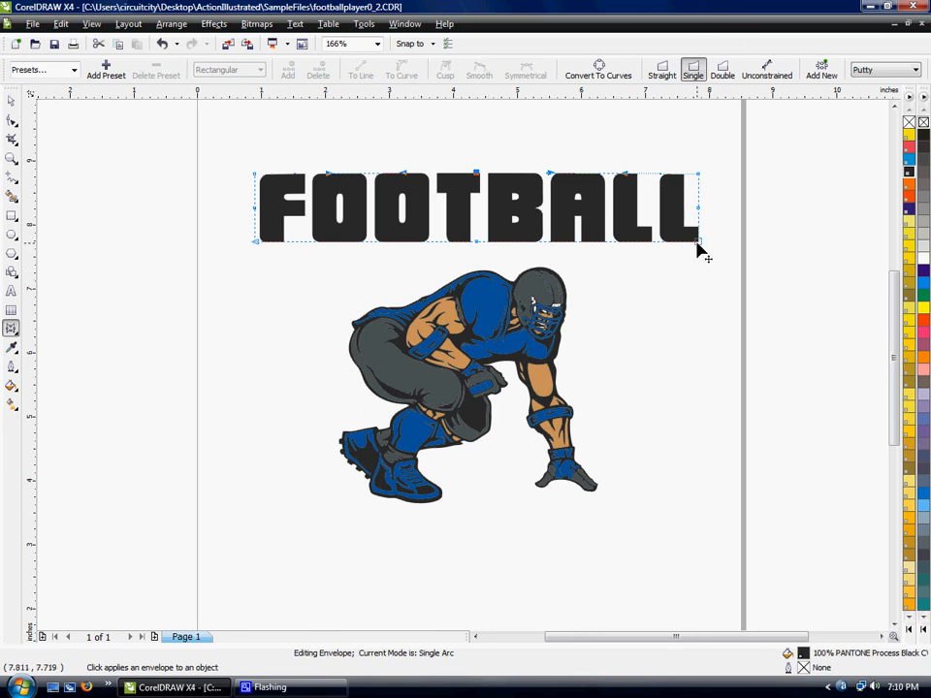
left_click_drag(698, 241, 699, 303)
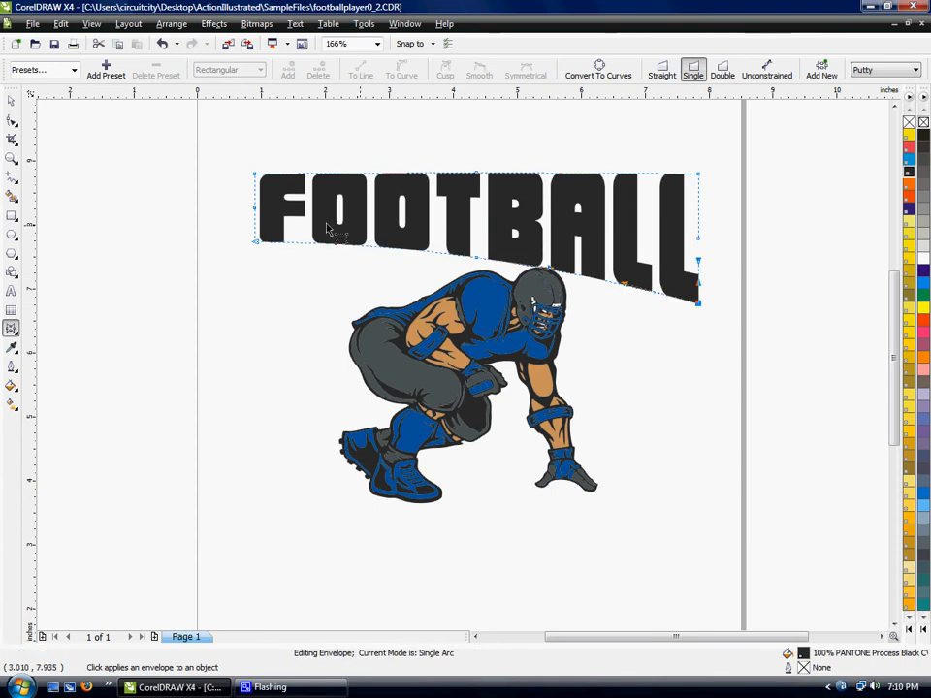
left_click_drag(255, 247, 257, 301)
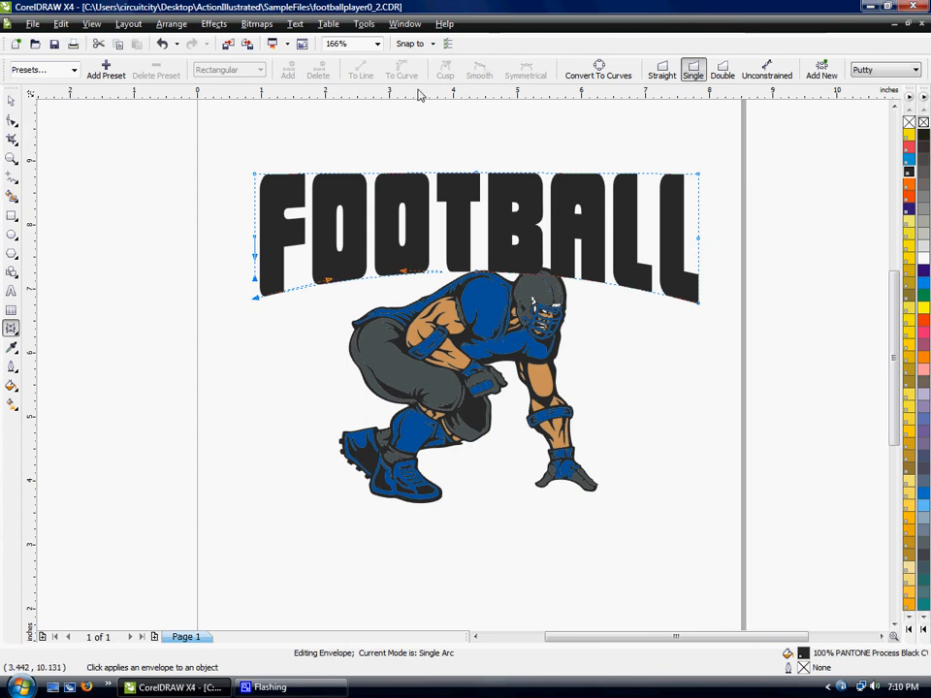
- Place a horizontal guideline at about 6.68 inches and align both lower envelope corners of the text to it
left_click_drag(419, 94, 438, 308)
left_click(691, 291)
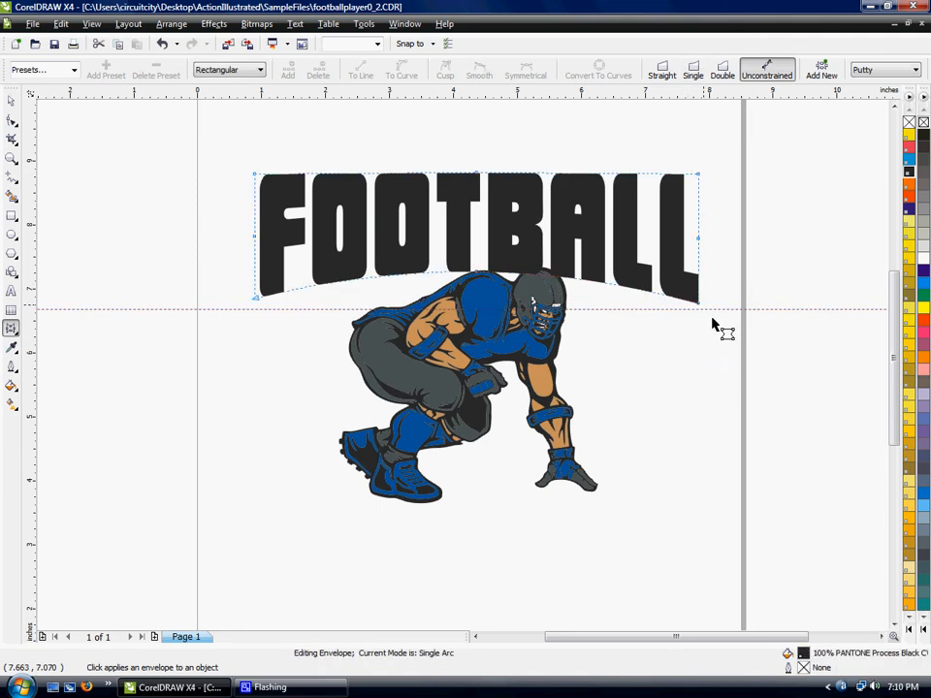
left_click_drag(698, 306, 699, 315)
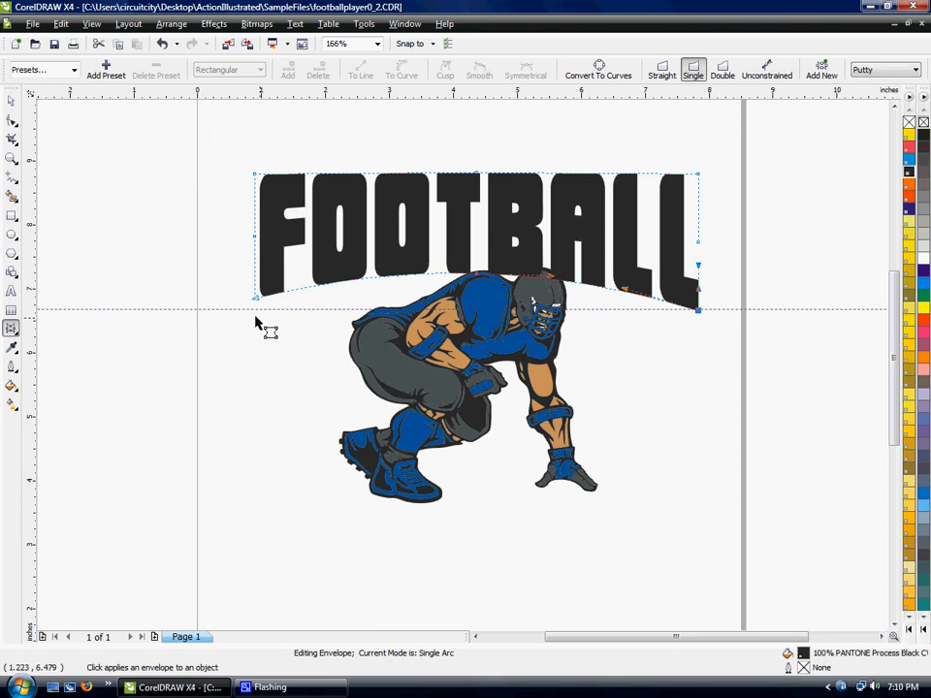
left_click_drag(255, 298, 255, 308)
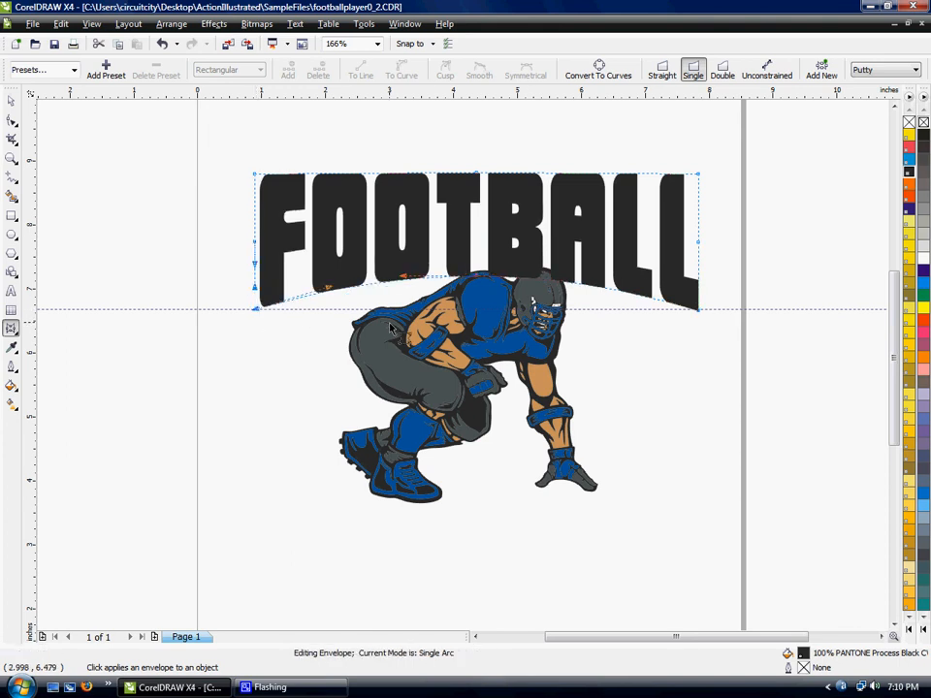
- Raise the middle of the text's lower envelope edge to arch it over the player, and delete the guideline
left_click_drag(479, 281, 476, 246)
left_click(9, 101)
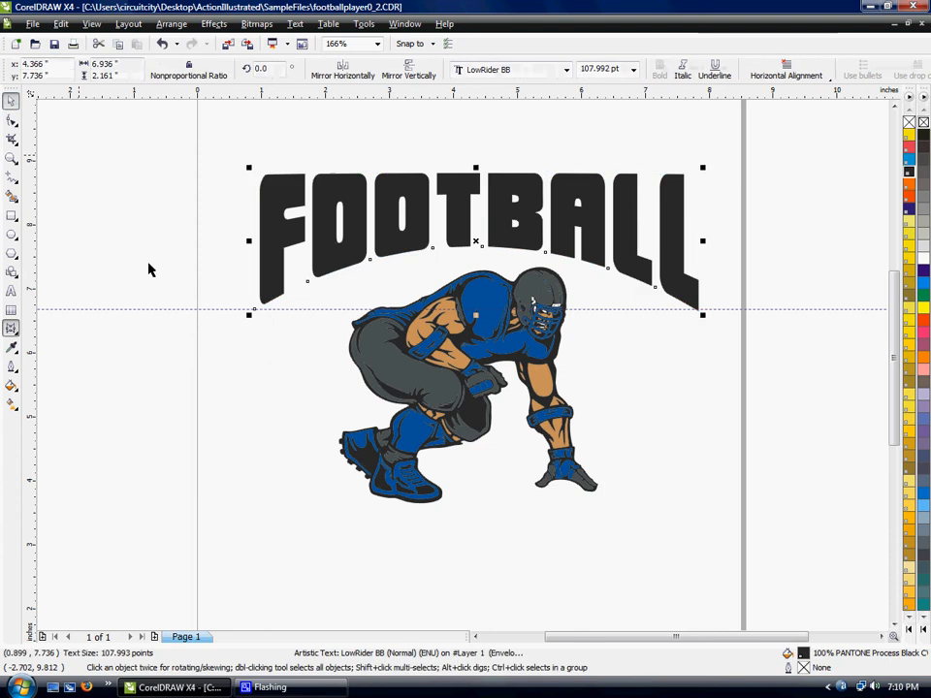
left_click(167, 309)
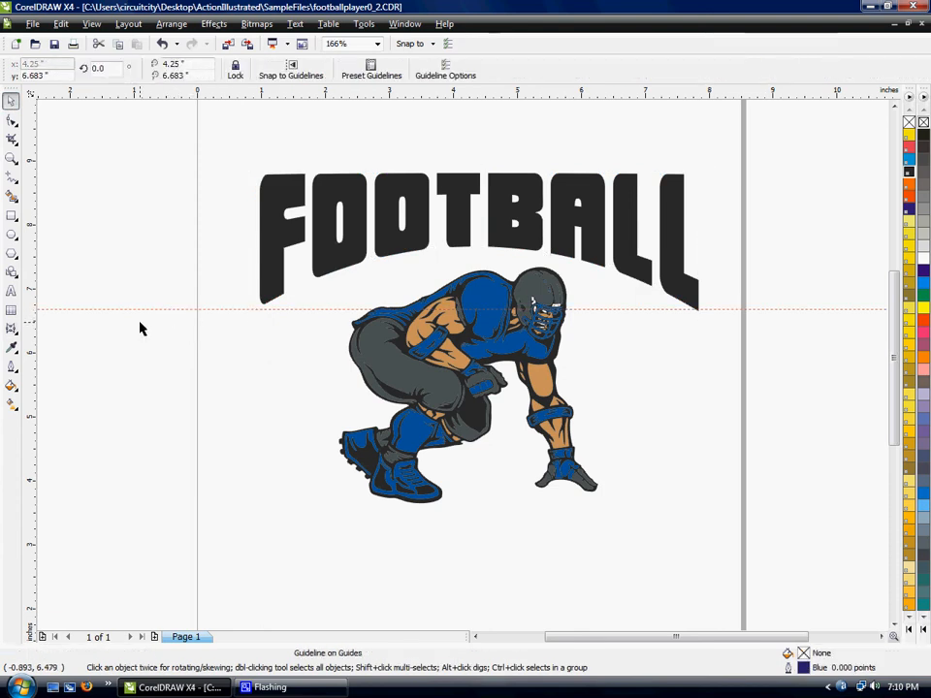
key("Delete")
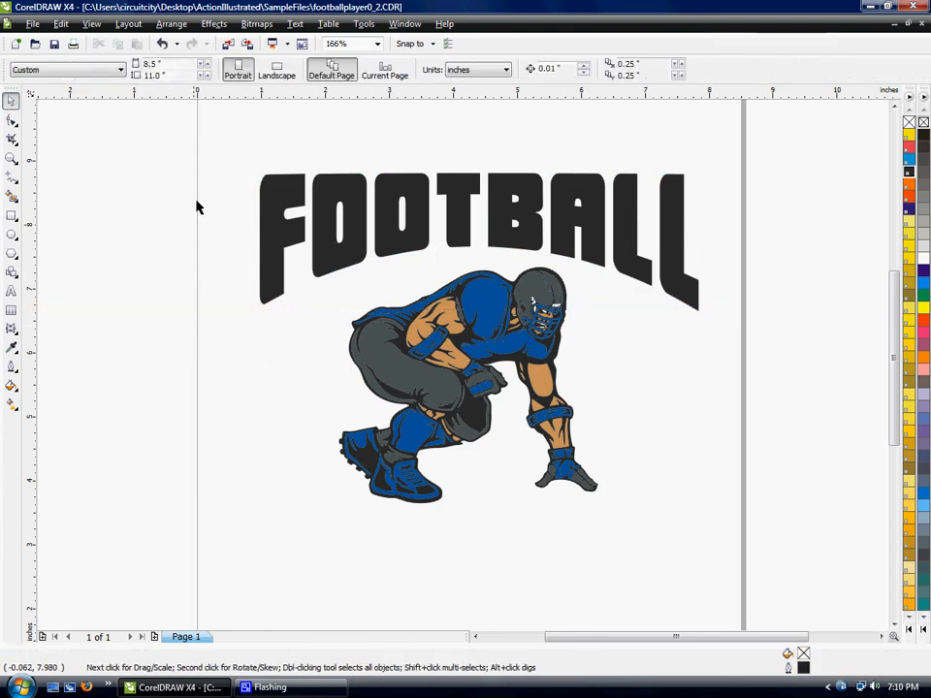
- Nudge the FOOTBALL text slightly up and copy the player's blue fill, PANTONE 2945 CV, onto it
left_click(504, 236)
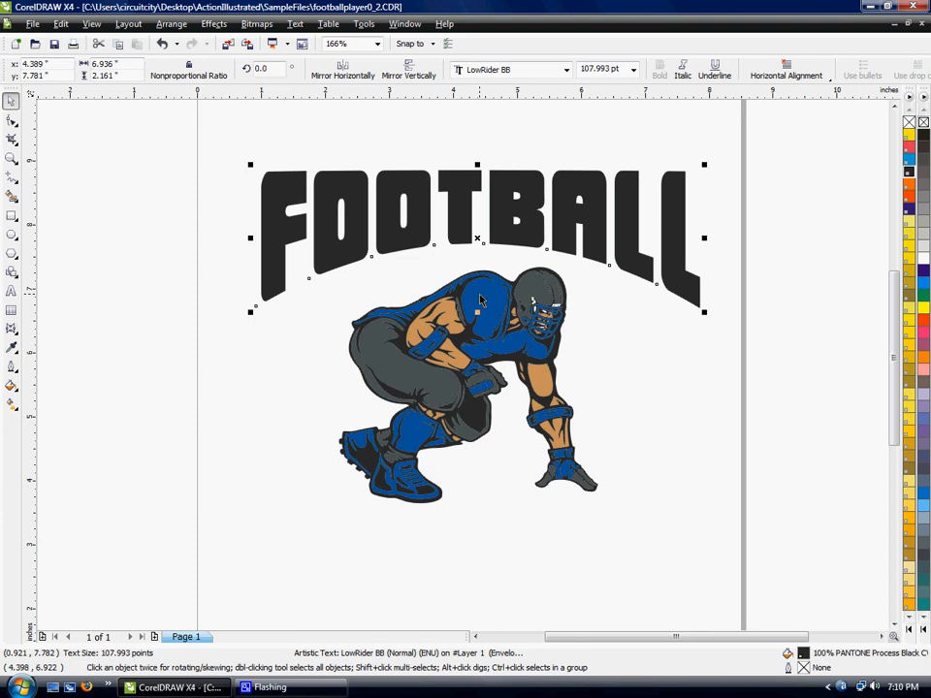
left_click_drag(480, 295, 417, 237)
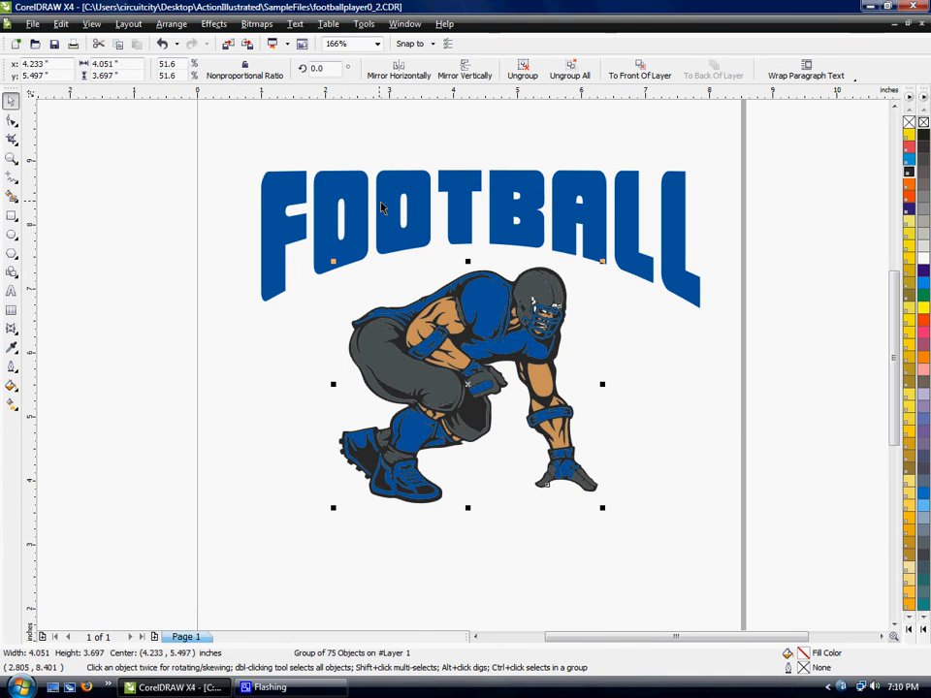
left_click(333, 260)
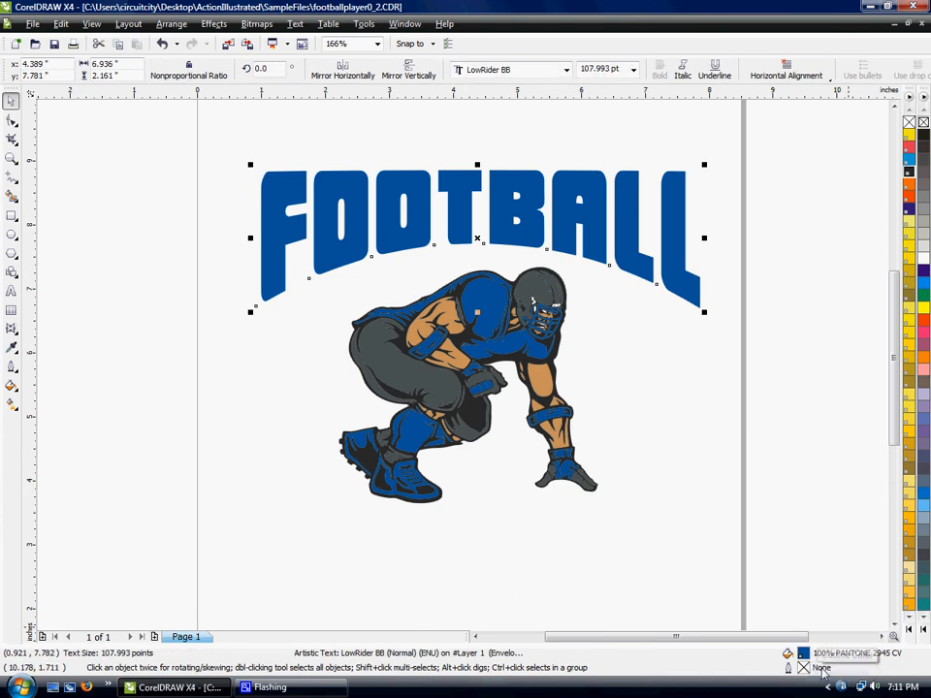
- Give the FOOTBALL text a 12 pt outline coloured PANTONE Process Black CV from the PANTONE matching palette
left_click(10, 368)
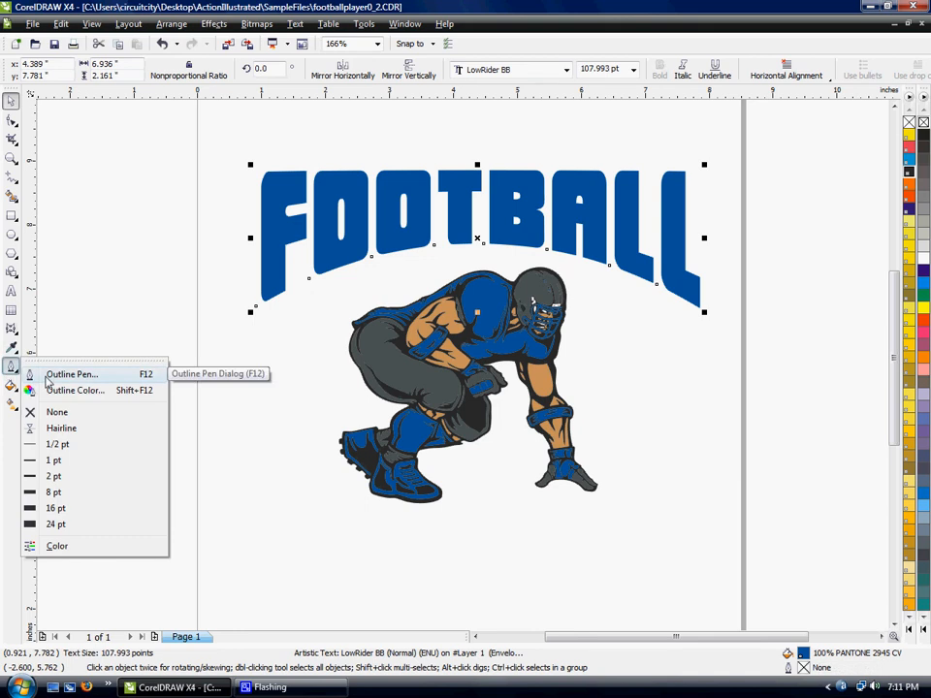
left_click(47, 381)
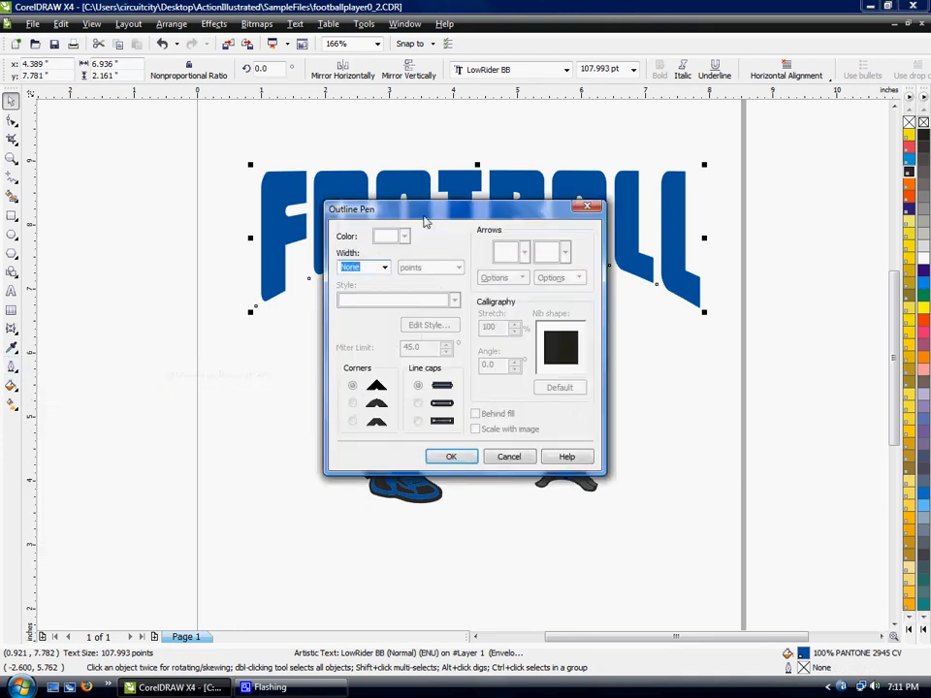
left_click_drag(426, 218, 636, 267)
left_click(580, 317)
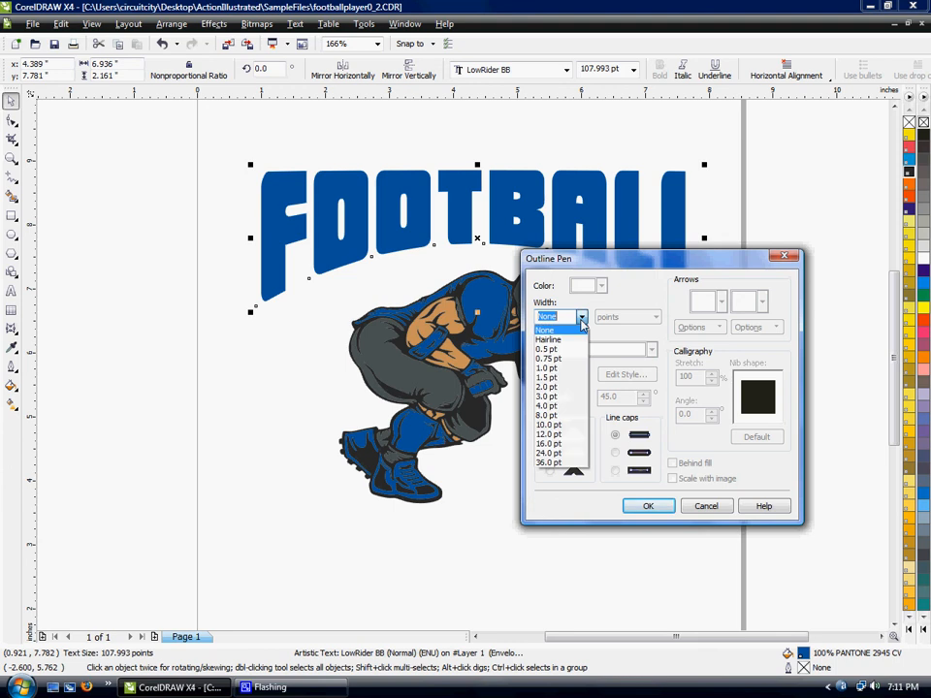
left_click(567, 435)
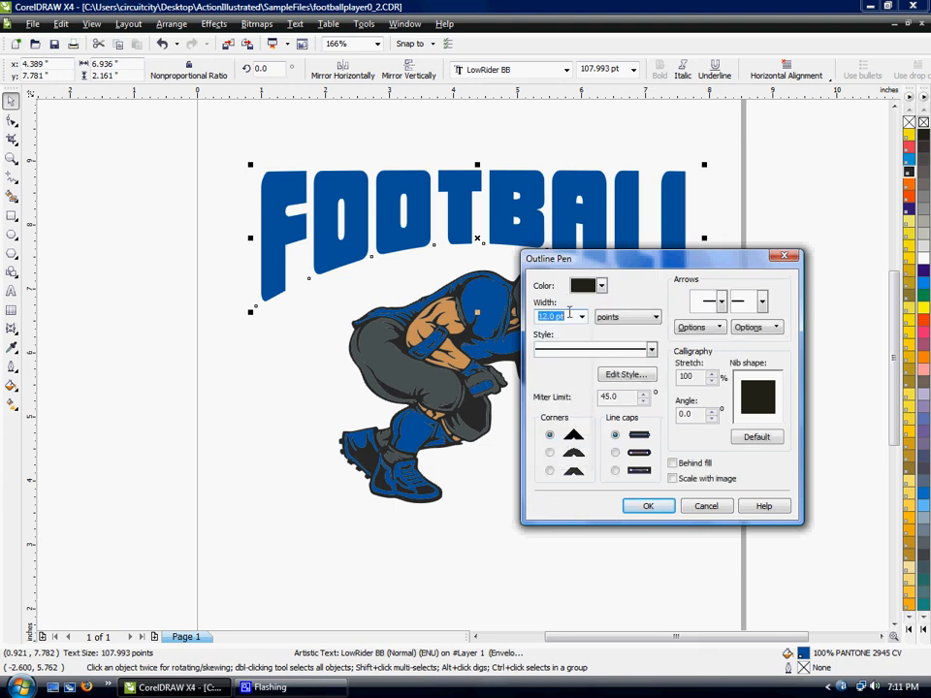
left_click(601, 287)
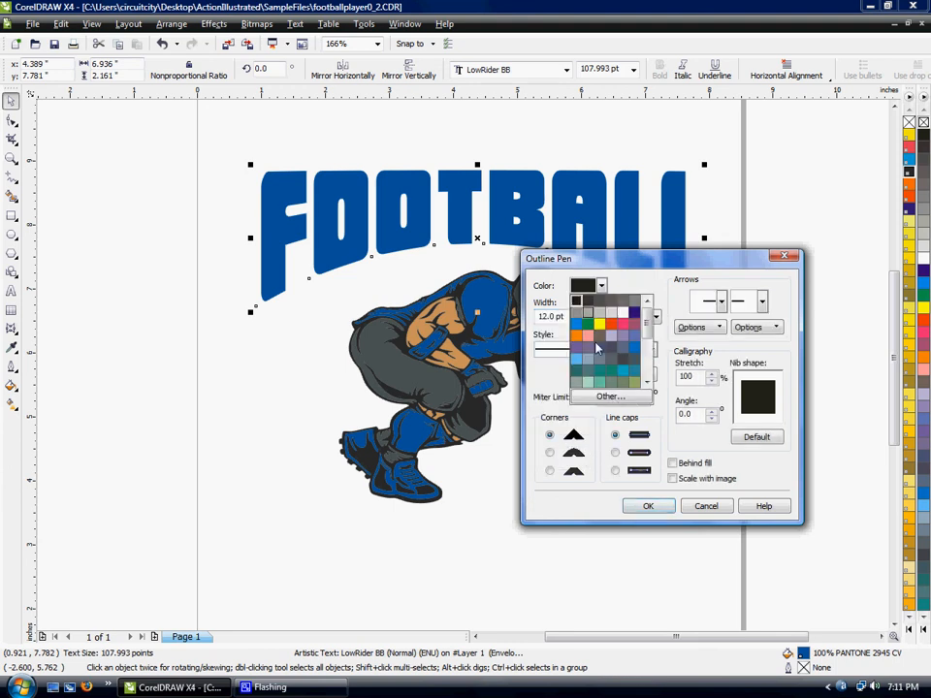
left_click(607, 397)
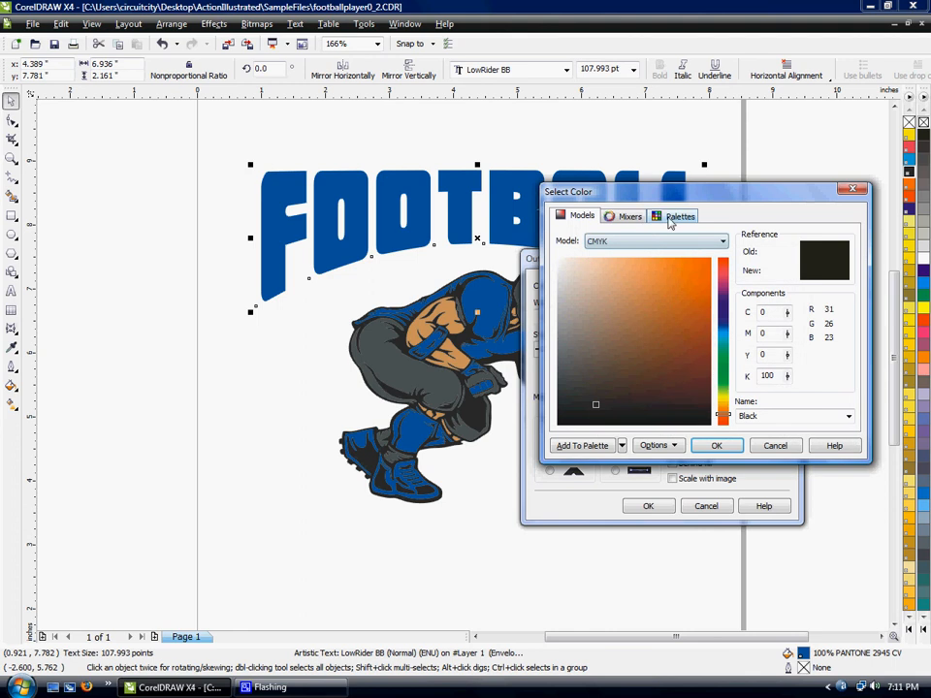
left_click(671, 217)
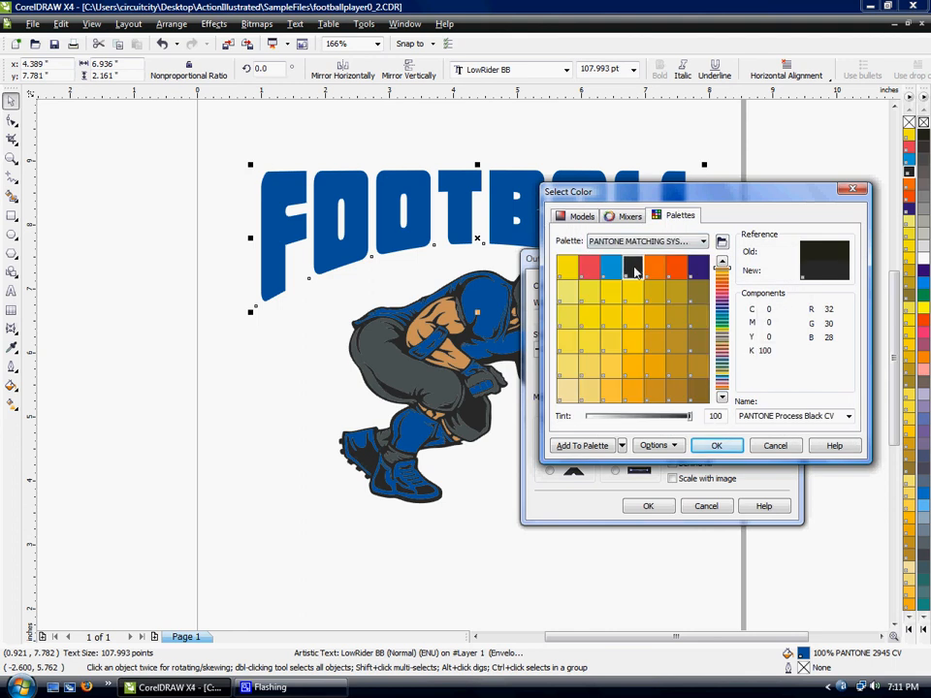
left_click(712, 447)
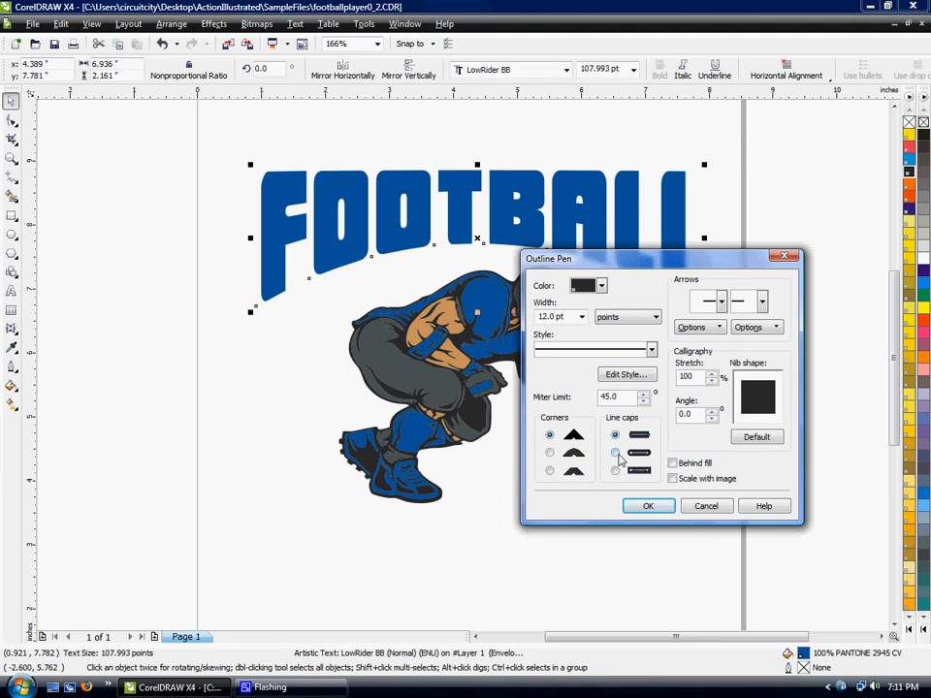
- Set rounded corners and round line caps for the outline, place it behind the fill, scale it with the image, and apply
left_click(615, 453)
left_click(548, 454)
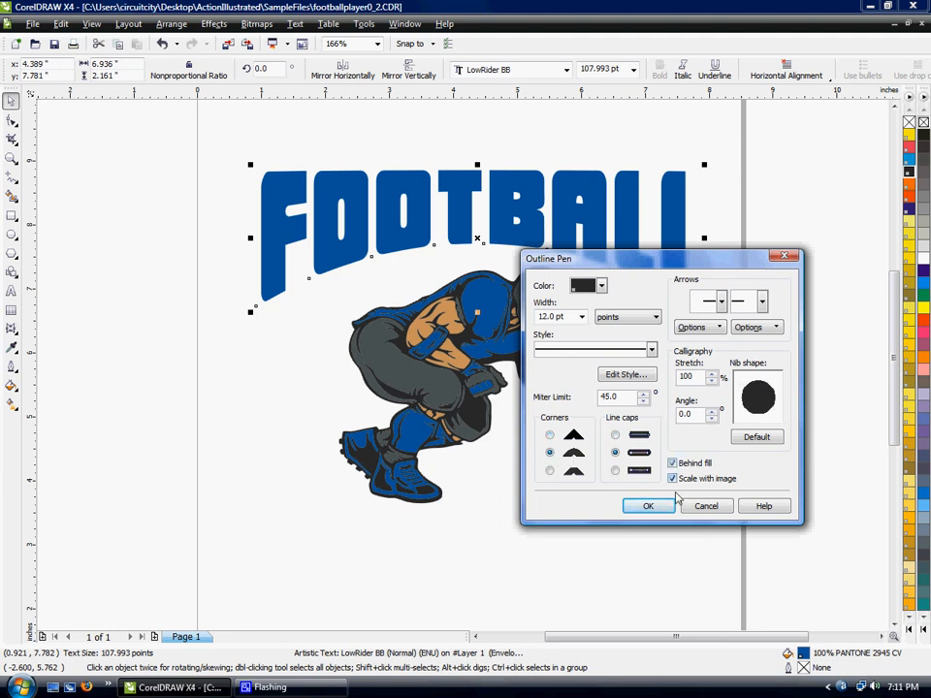
left_click(645, 508)
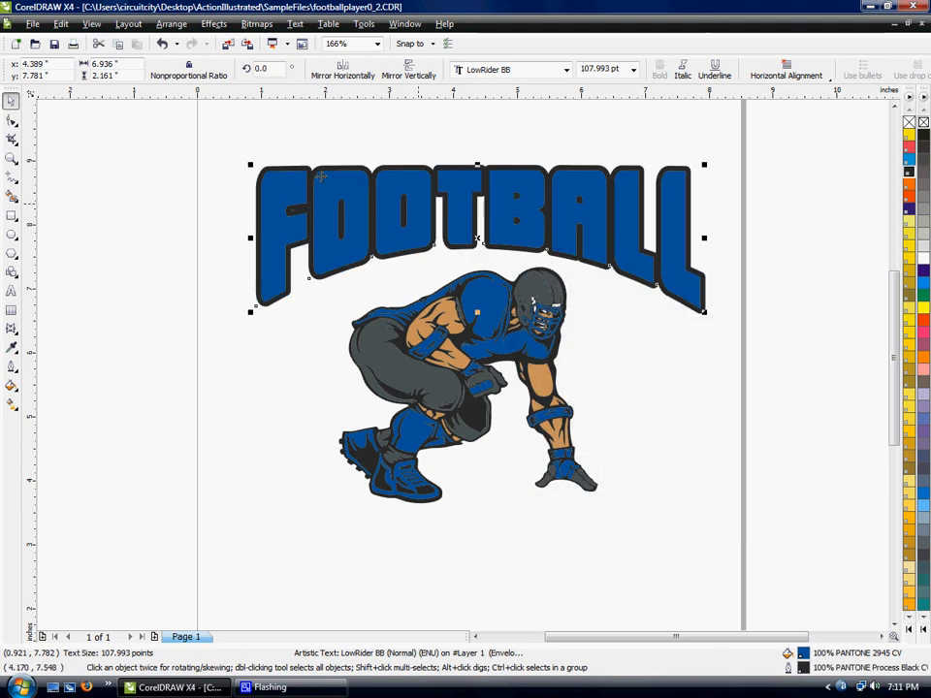
- Set the FOOTBALL text's outline width to 16 pt
double_click(801, 669)
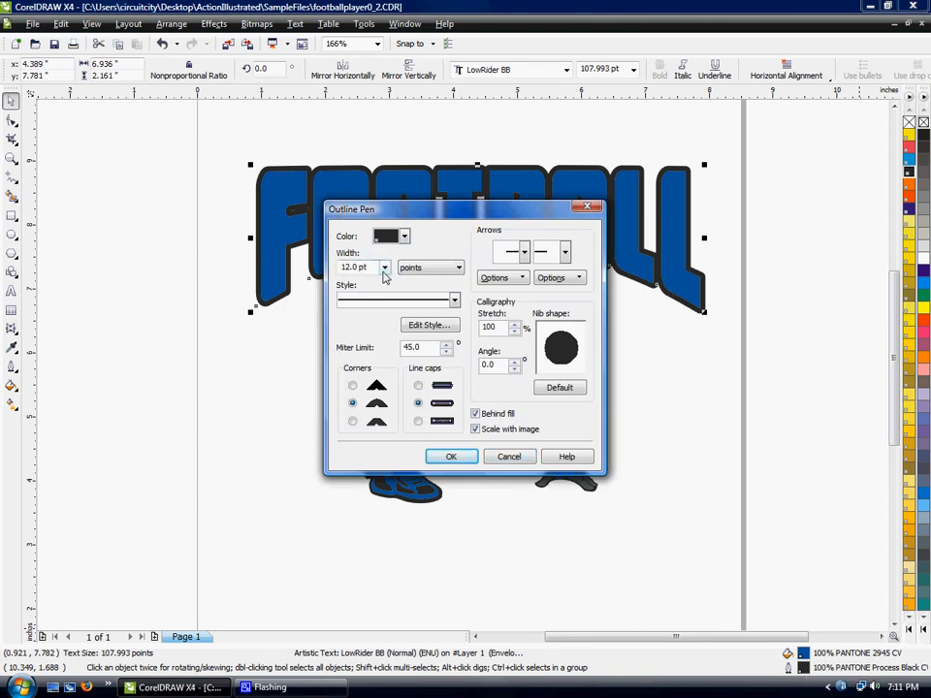
left_click(384, 267)
left_click(368, 394)
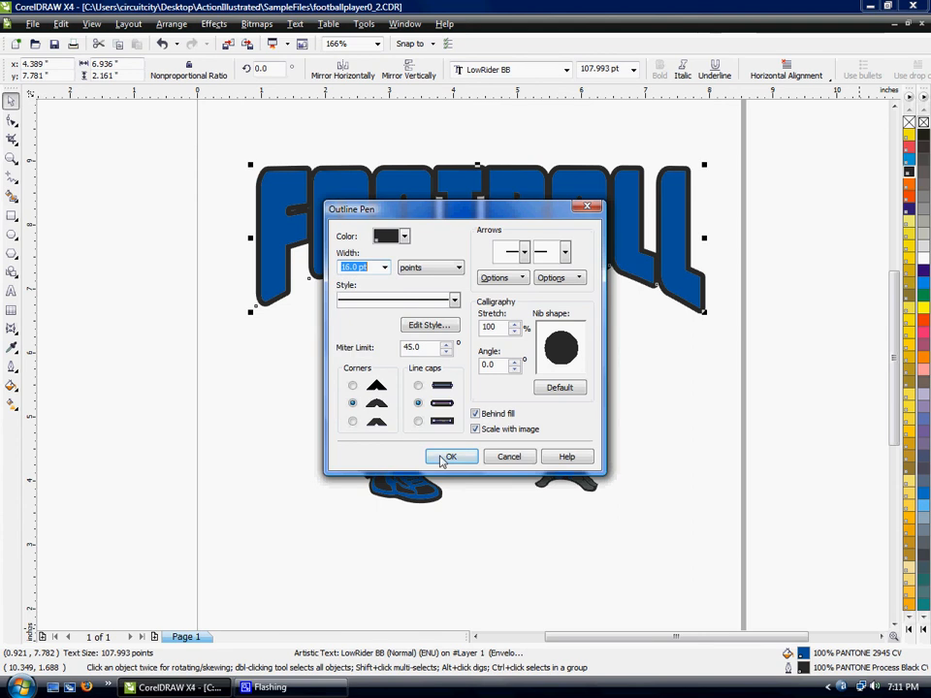
left_click(448, 456)
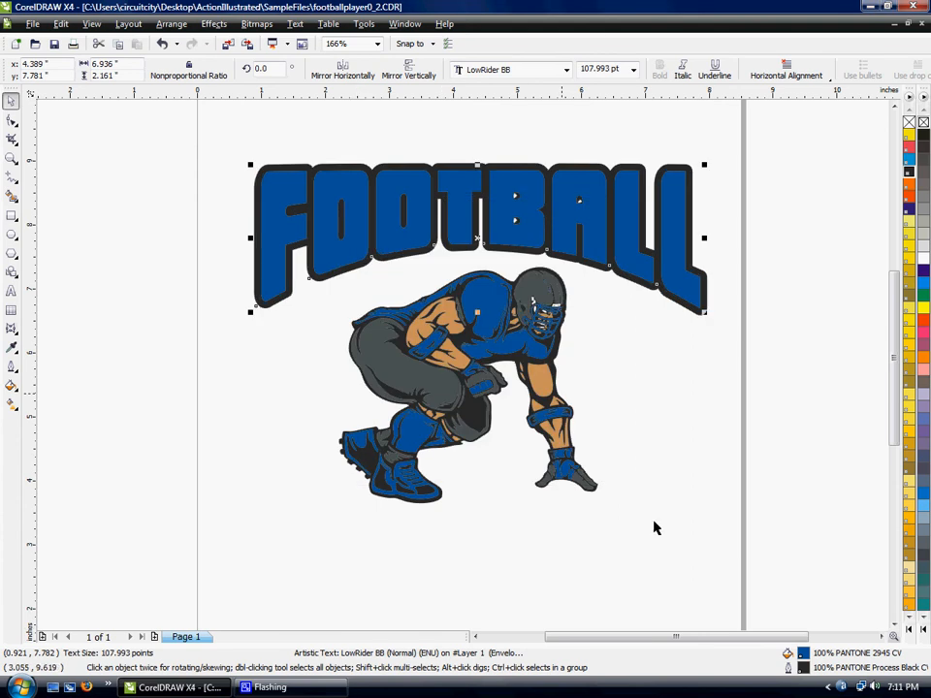
- Set the FOOTBALL text's outline width to 14 pt
double_click(803, 667)
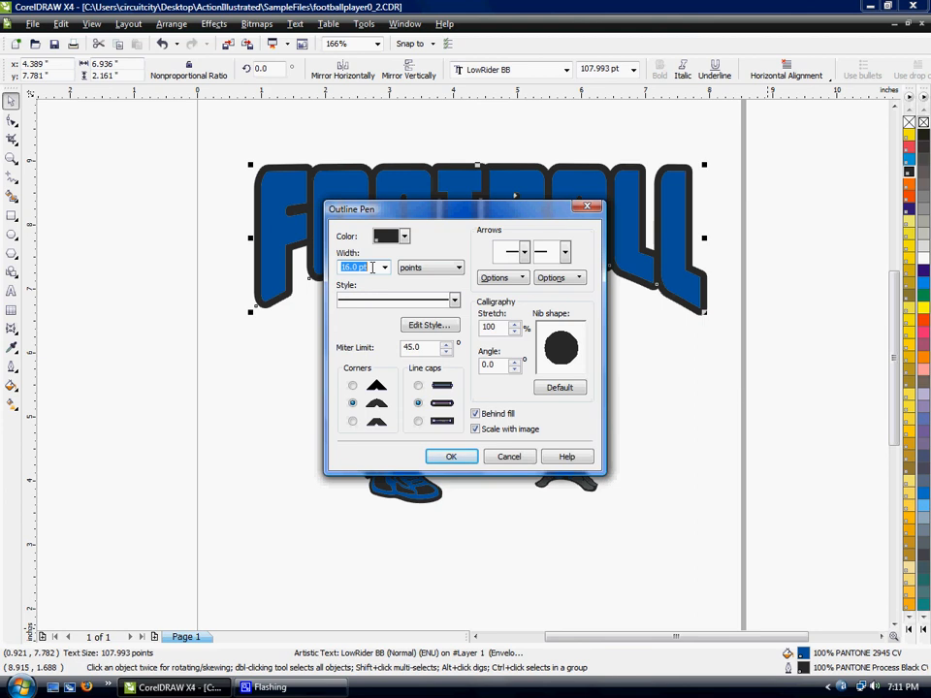
type("14")
left_click(450, 456)
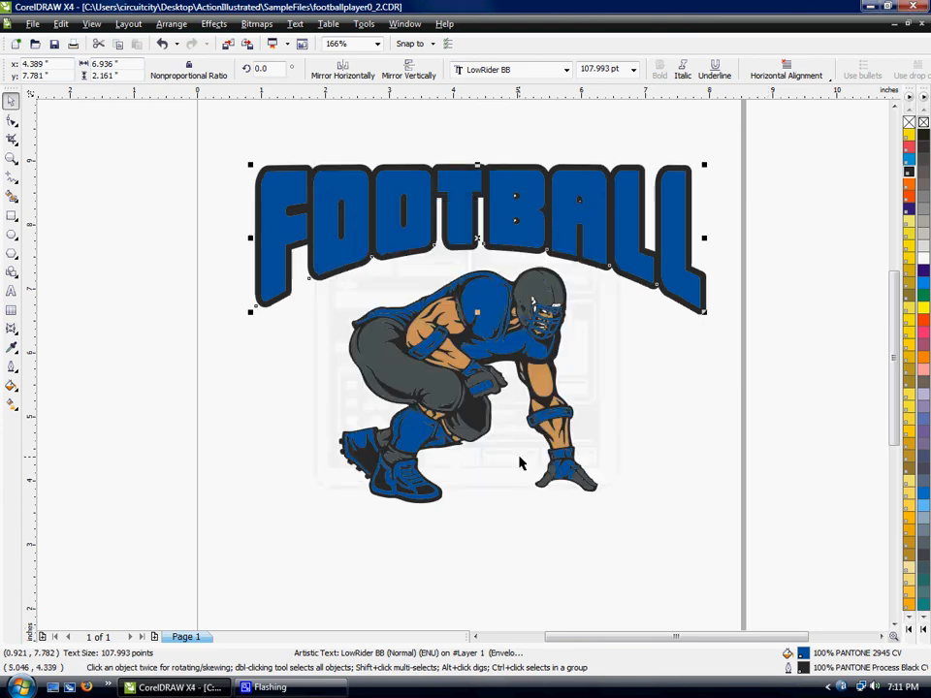
- Duplicate the FOOTBALL text in place and give the upper copy a white 3 pt outline
scroll(463, 366, "down", 1)
scroll(443, 358, "up", 1)
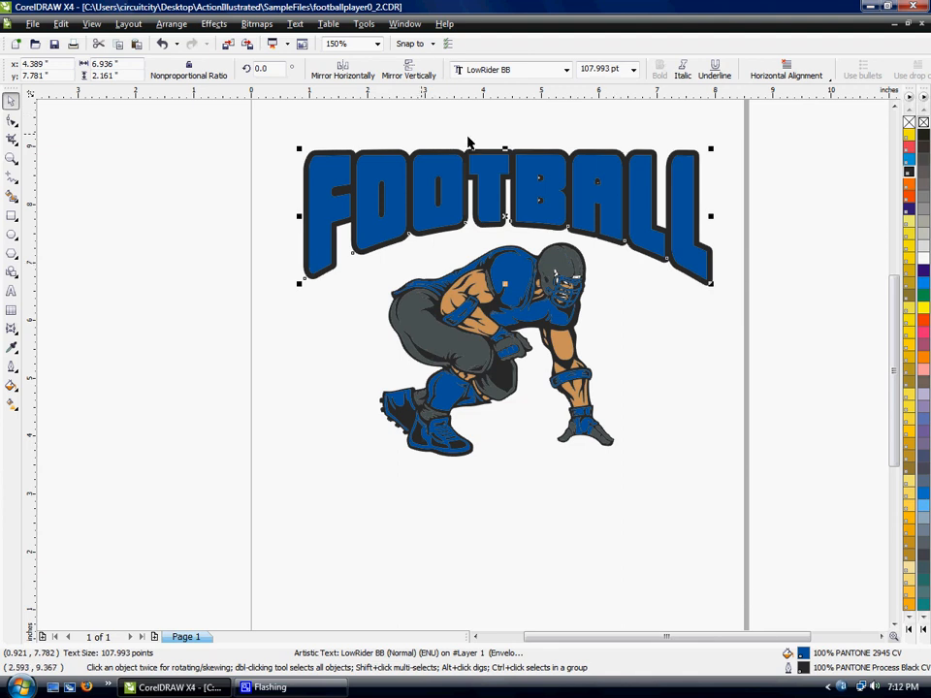
double_click(803, 669)
left_click(404, 236)
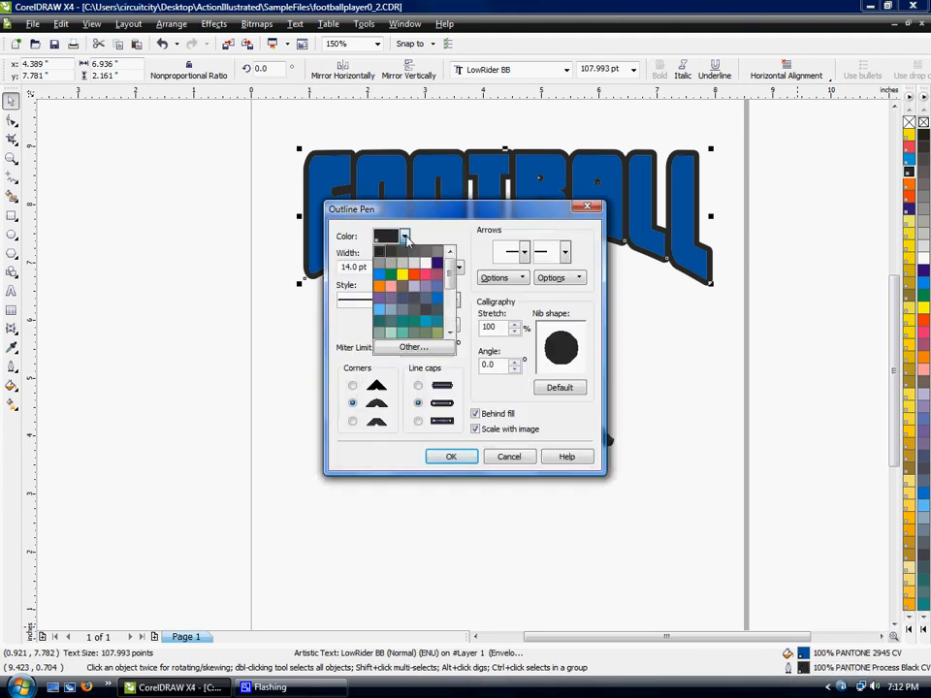
left_click(413, 262)
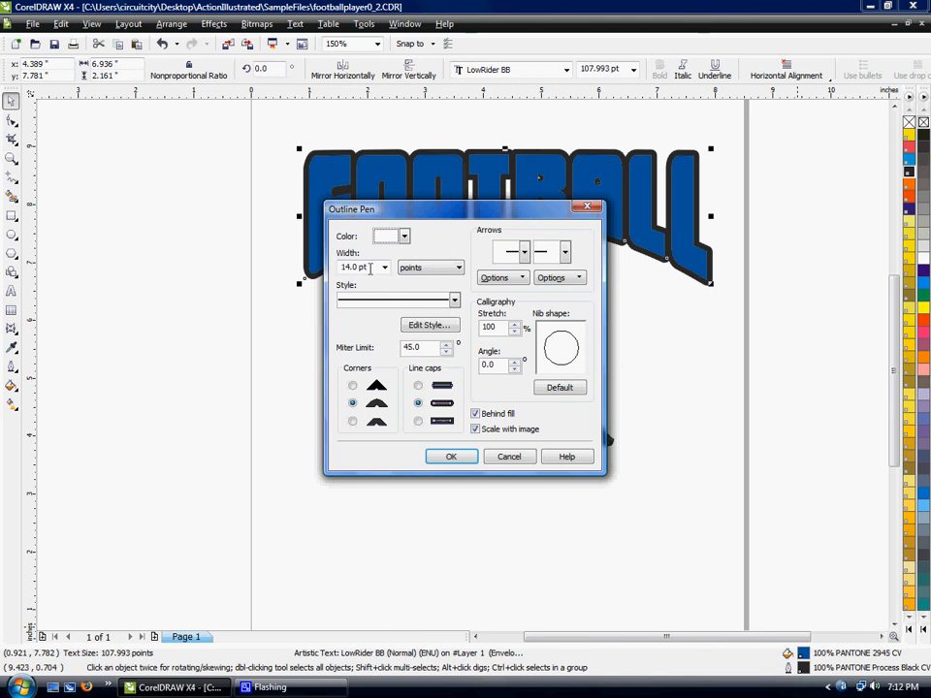
left_click(384, 268)
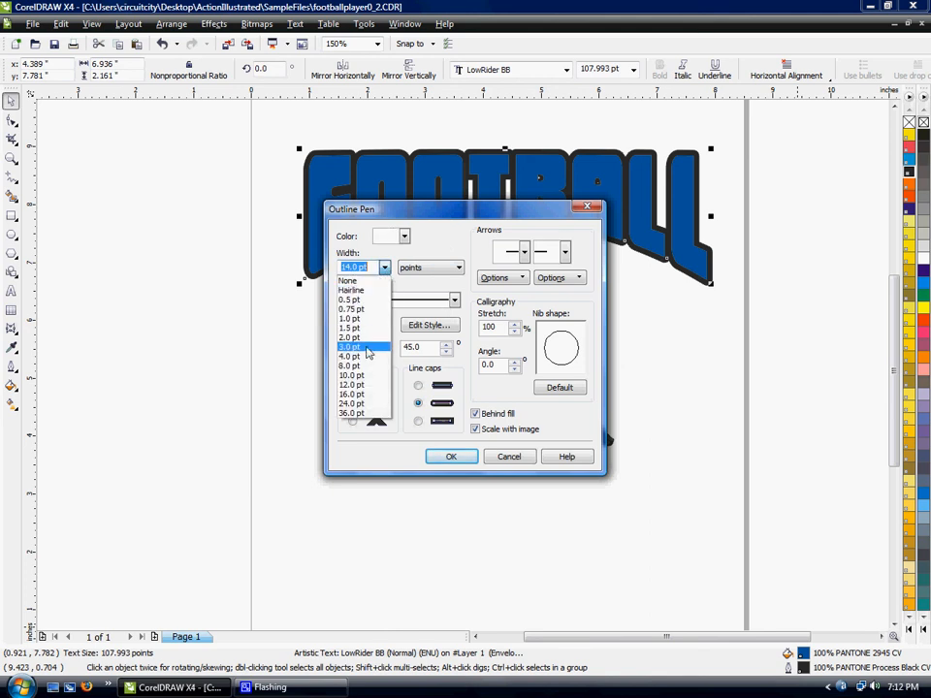
left_click(366, 348)
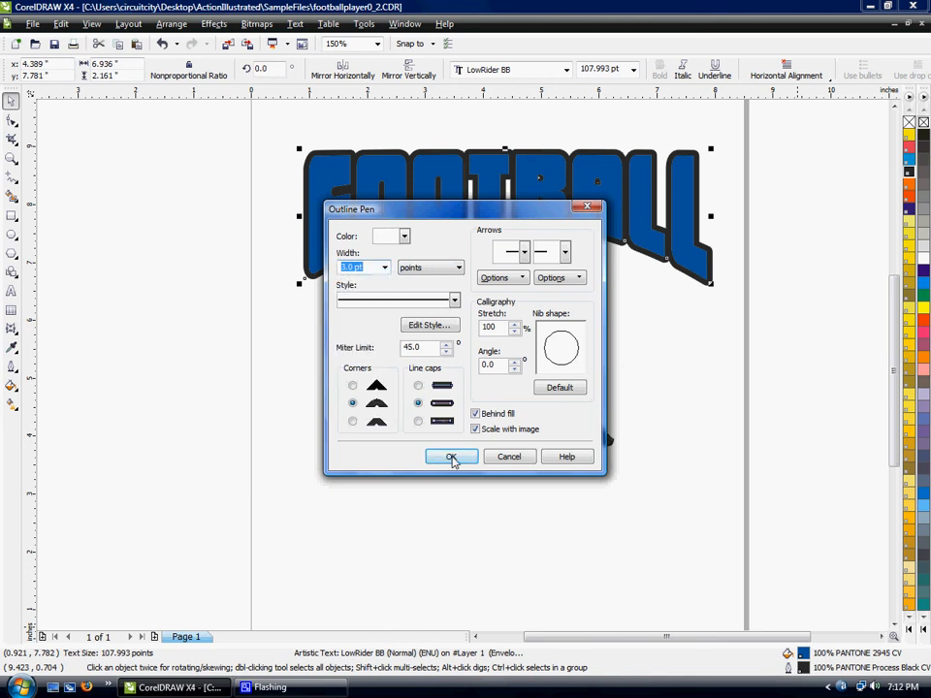
left_click(451, 458)
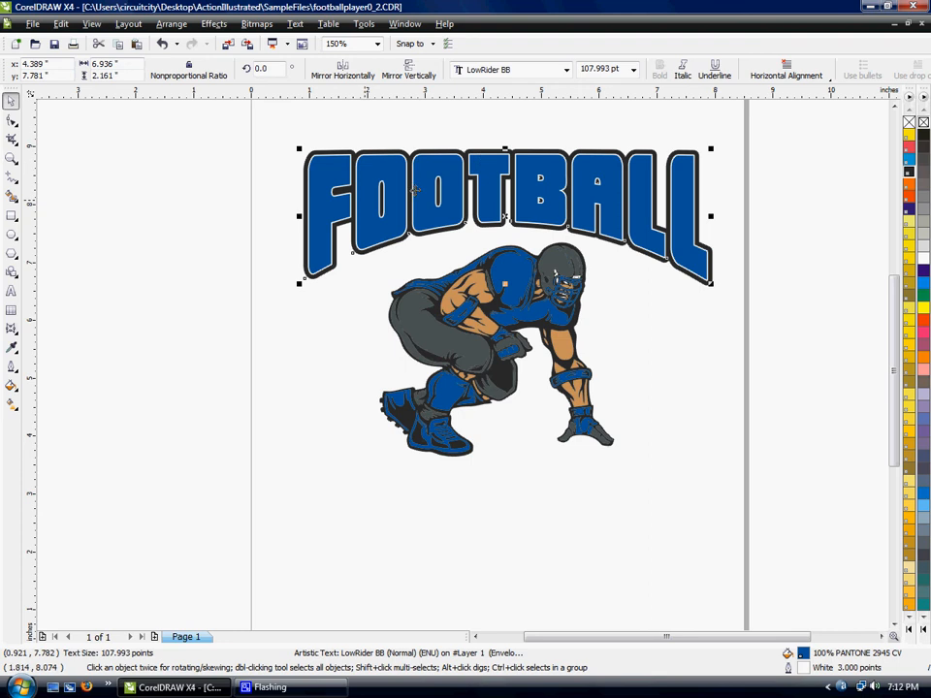
- Undo the white 3 pt outline on the FOOTBALL text
scroll(496, 171, "up", 1)
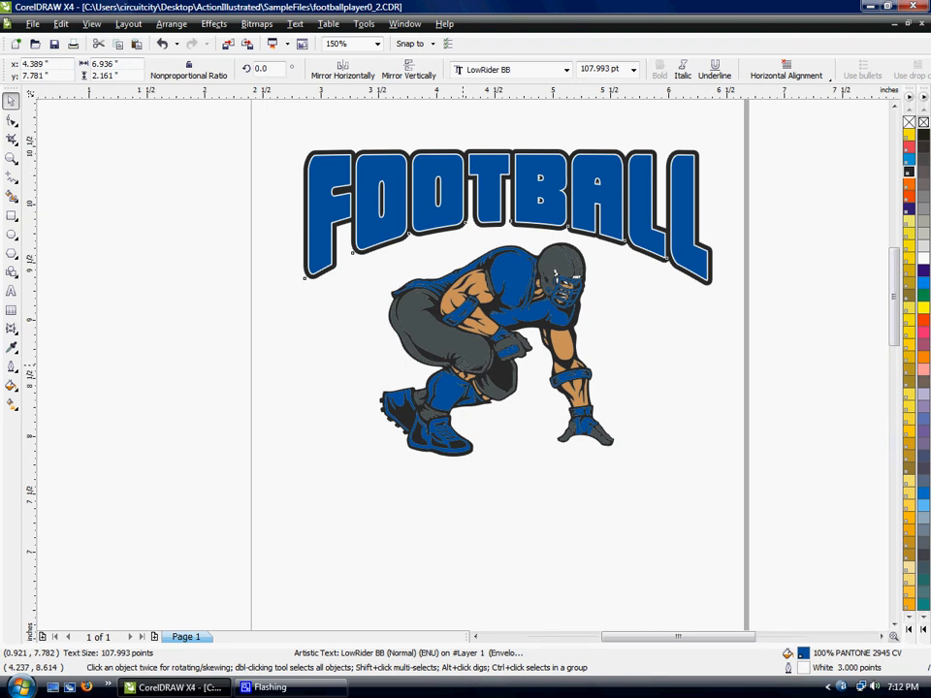
scroll(463, 370, "down", 1)
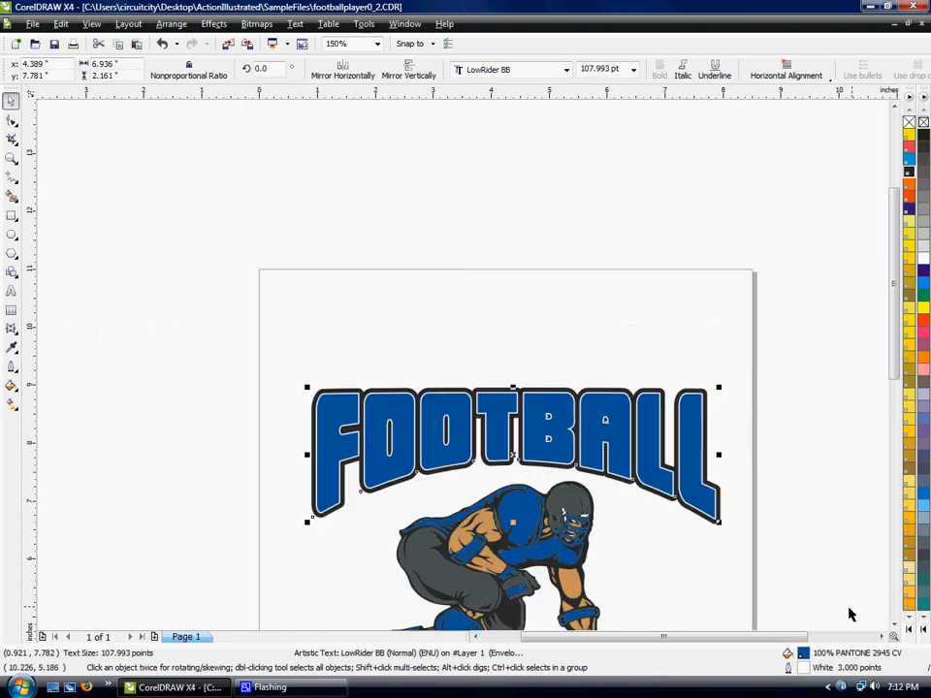
left_click(895, 625)
left_click(895, 626)
left_click(667, 420)
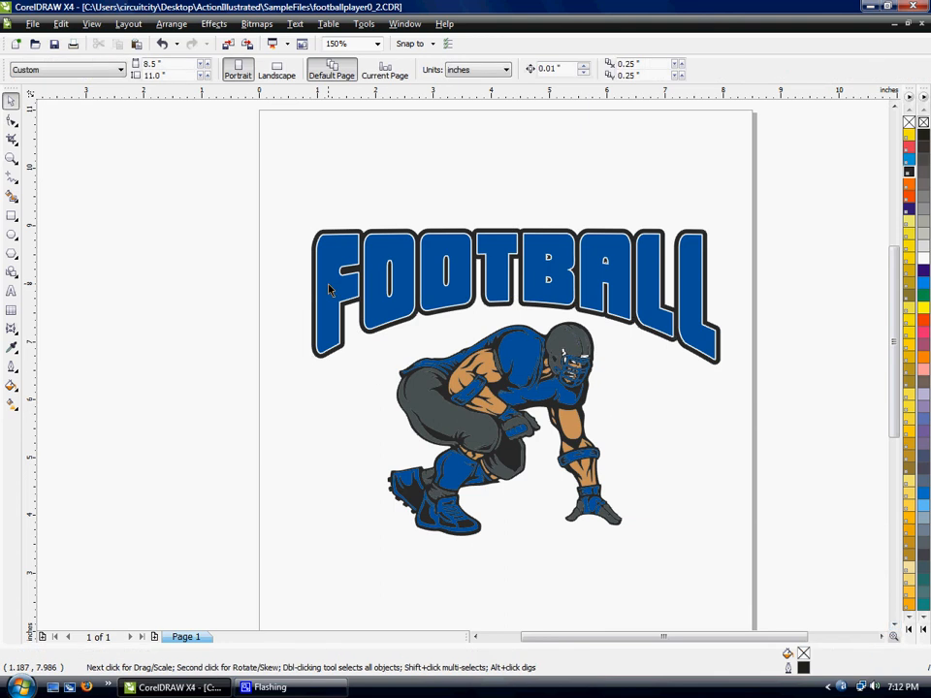
left_click(368, 260)
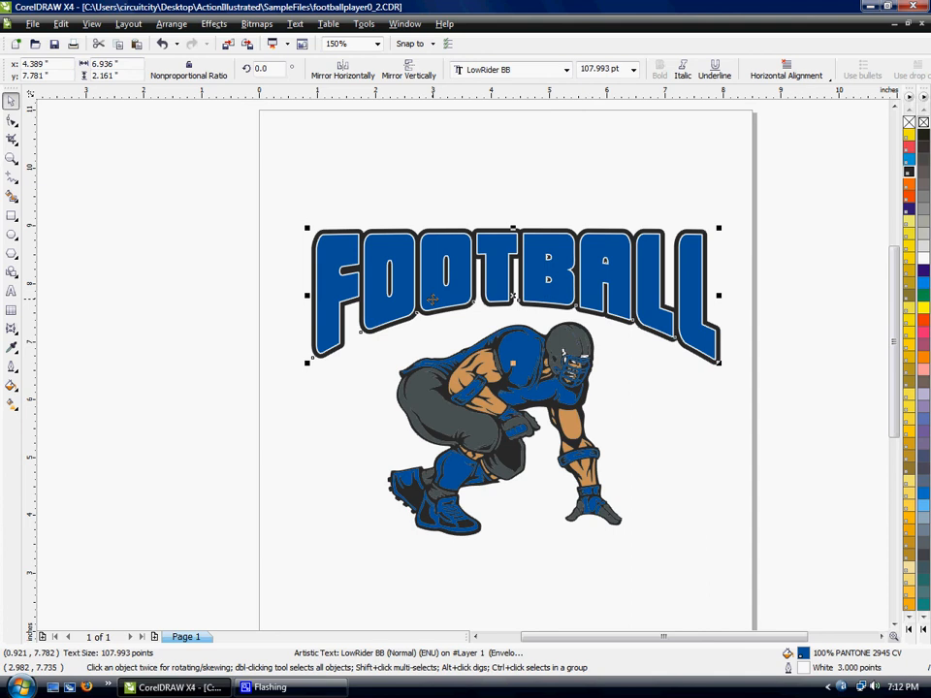
key("ctrl+z")
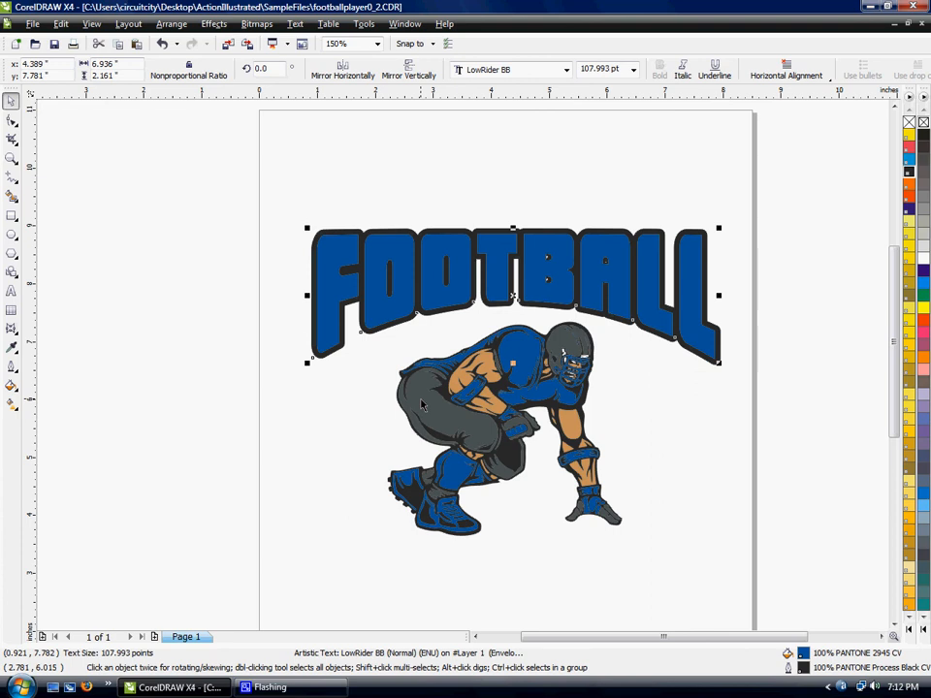
- Copy the player's grey fill, PANTONE 446 CV, onto the FOOTBALL text and set its outline to the same colour
left_click_drag(422, 405, 395, 282)
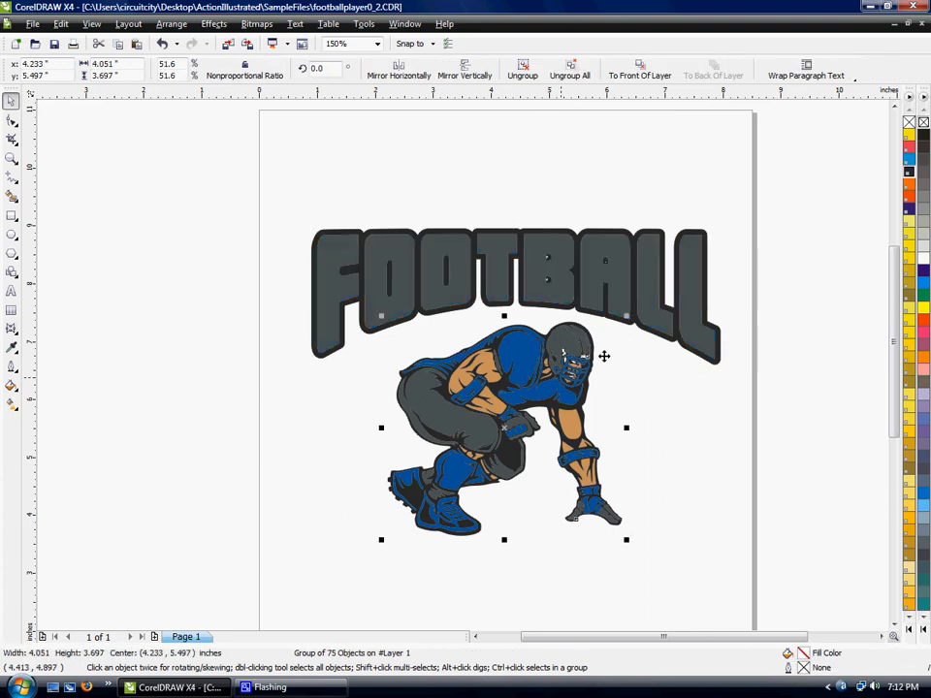
left_click(393, 254)
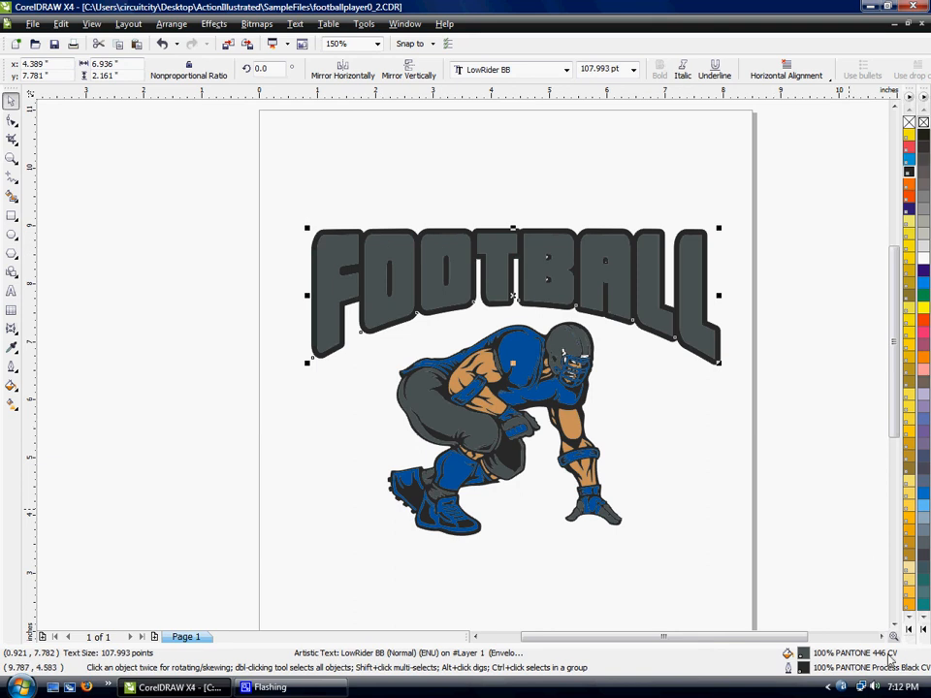
double_click(804, 669)
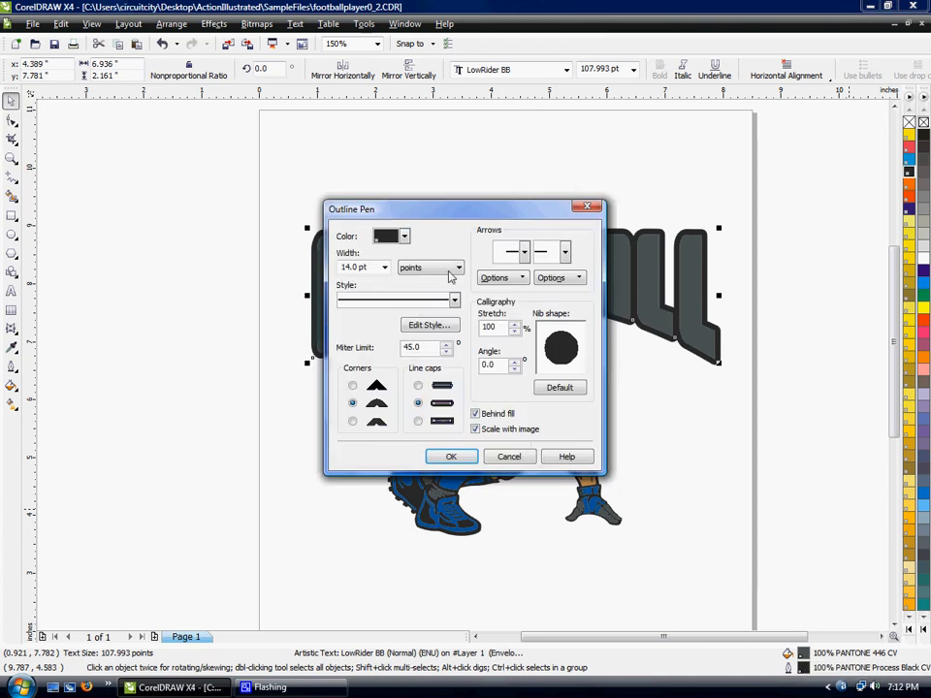
left_click(405, 236)
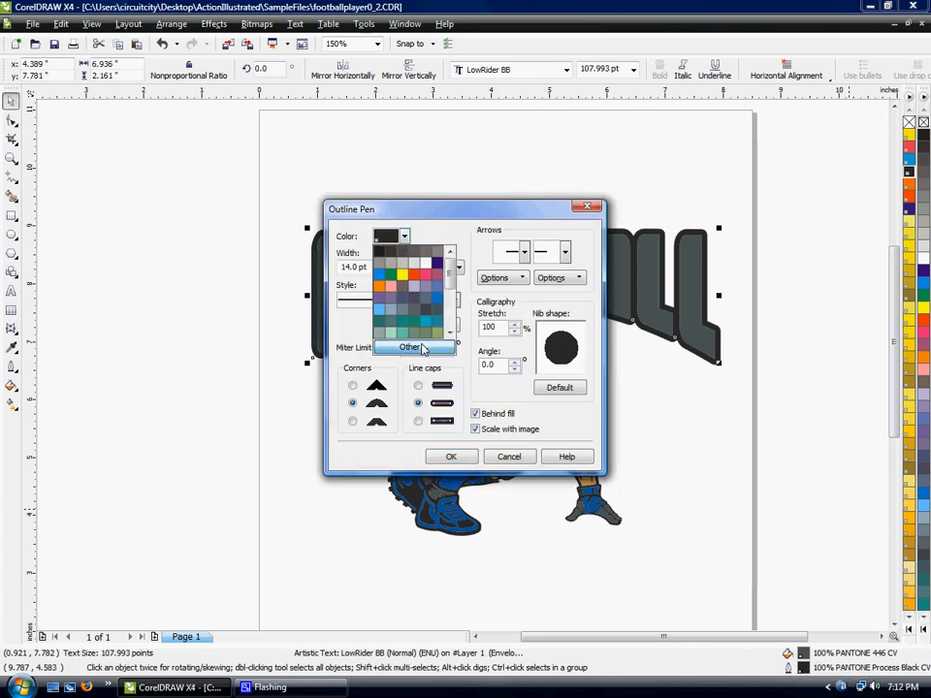
left_click(414, 347)
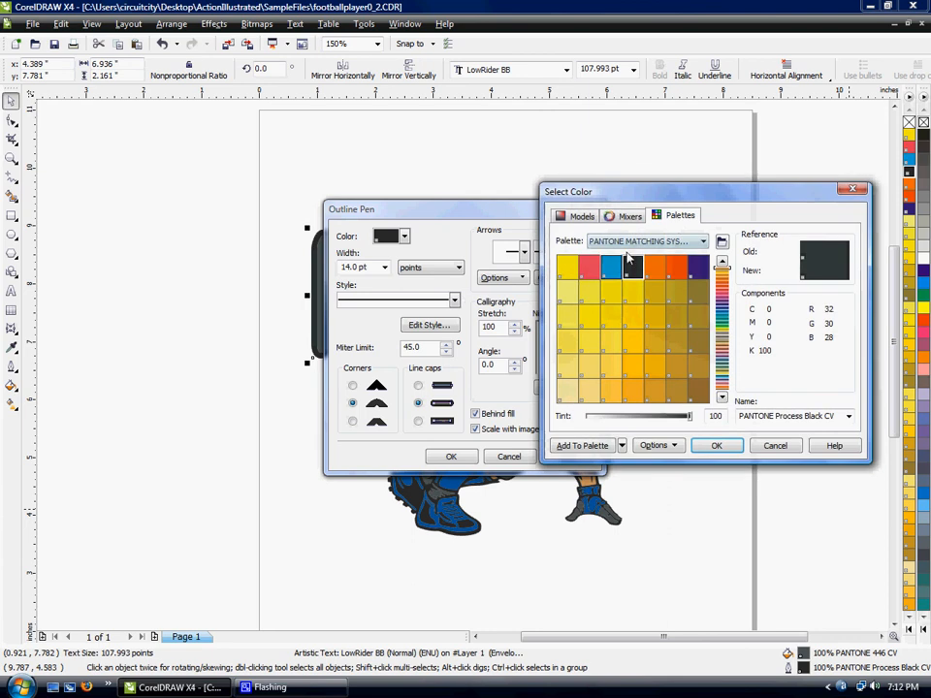
left_click(781, 415)
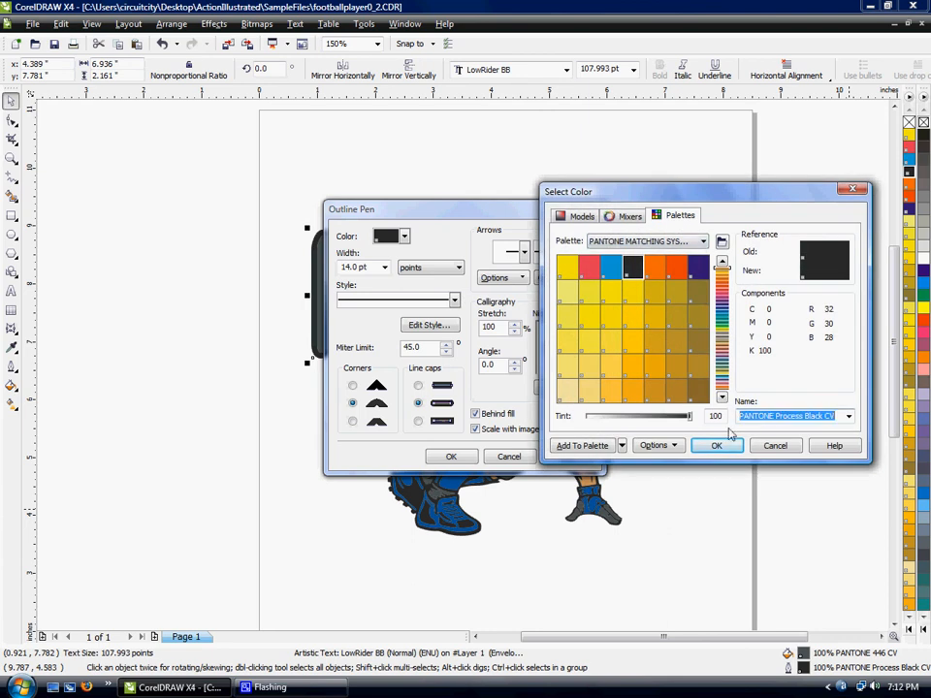
type("PANTONE 446")
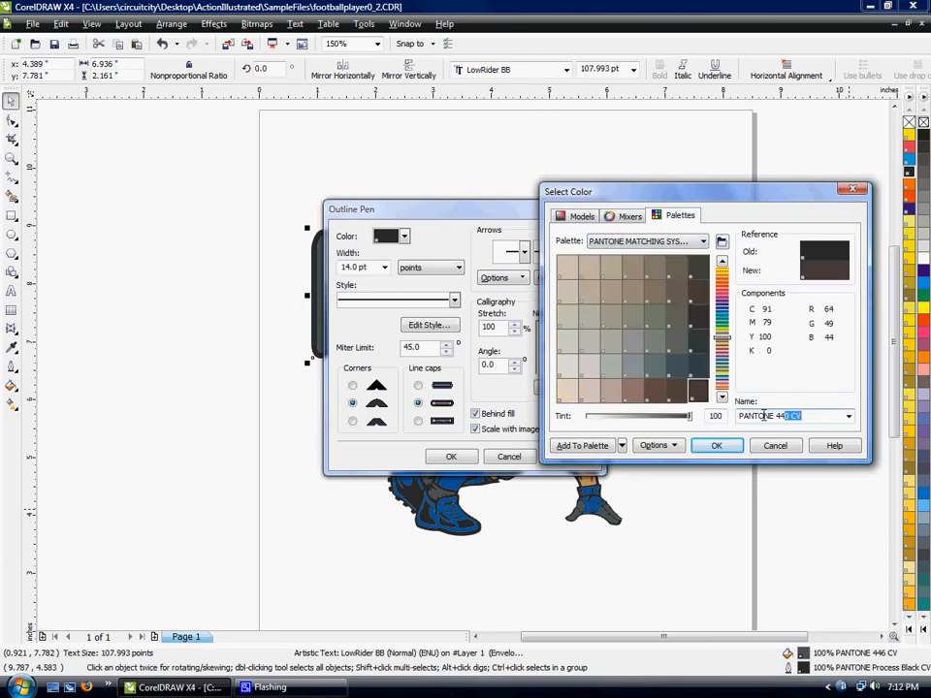
left_click(717, 446)
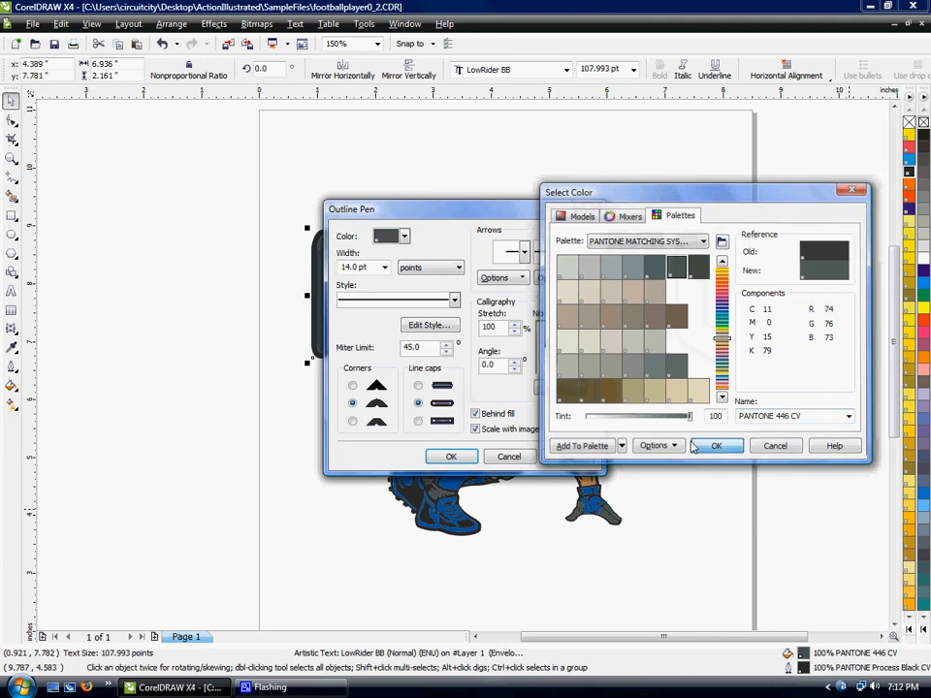
left_click(451, 455)
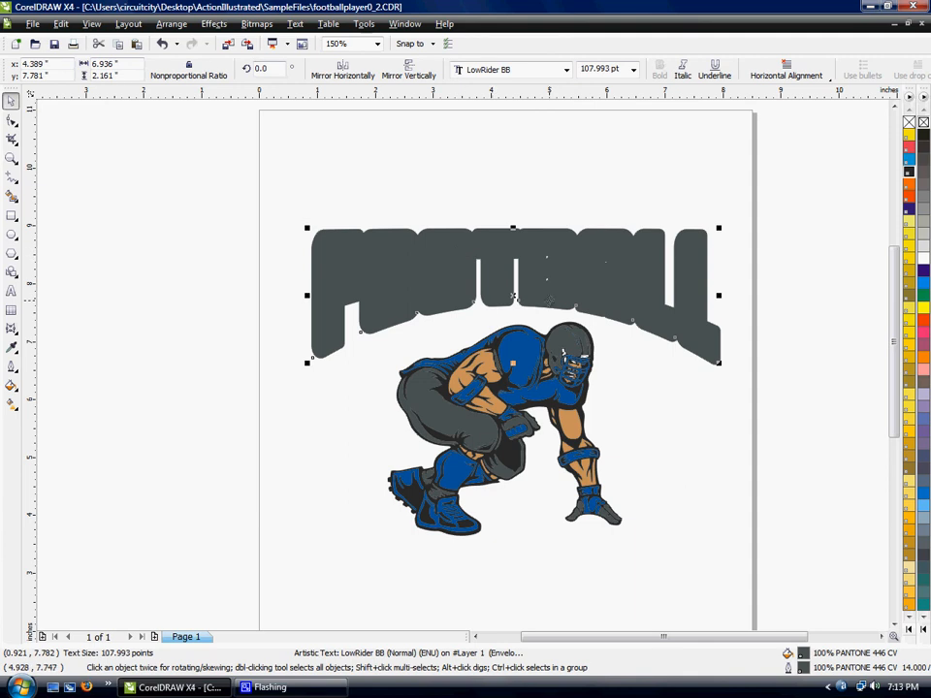
- Send the grey FOOTBALL copy behind the other layers and offset it slightly down and to the right as a drop shadow
key("shift+Page_Down")
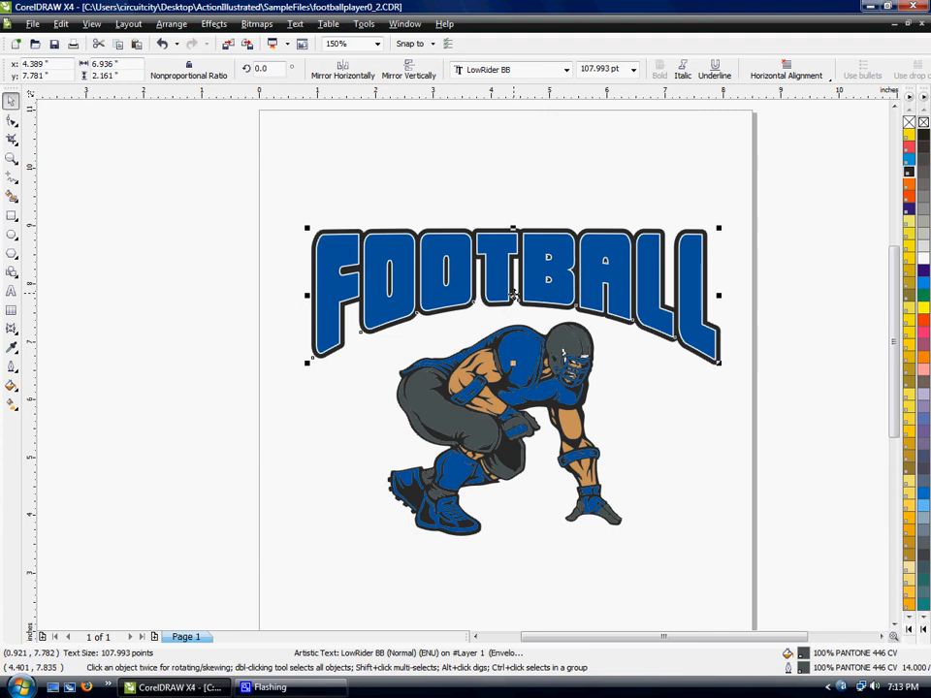
left_click_drag(513, 295, 518, 299)
left_click(655, 395)
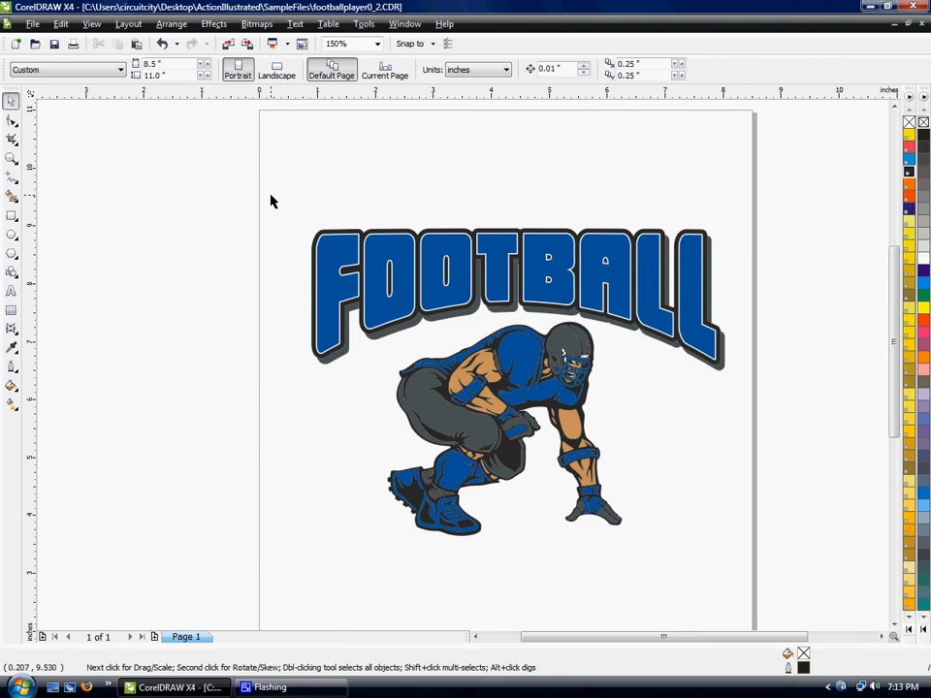
- Add the artistic text "Georgetown High" above the FOOTBALL headline
left_click(10, 290)
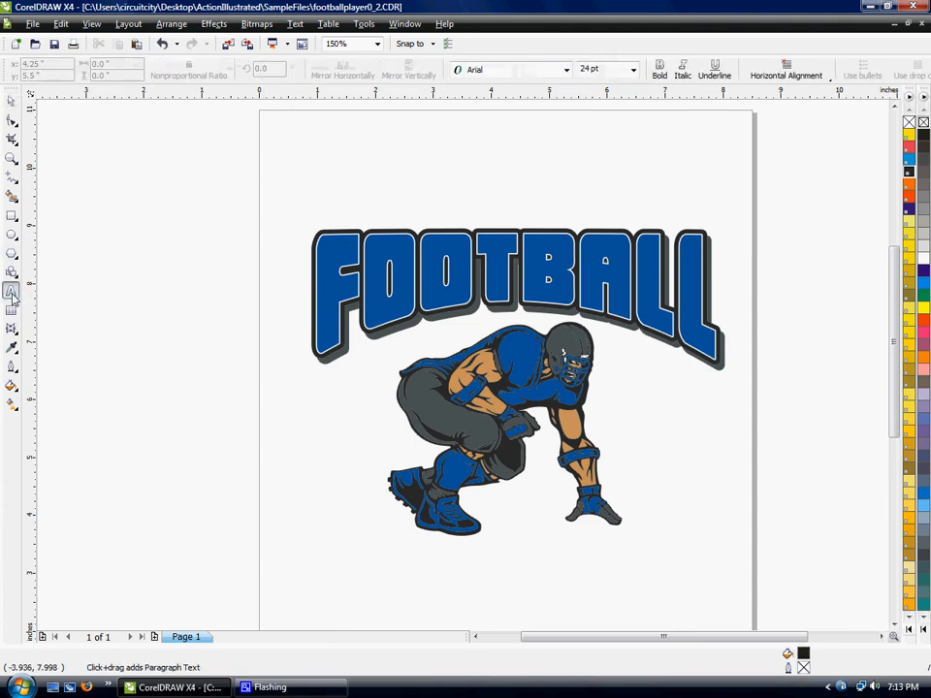
left_click(422, 200)
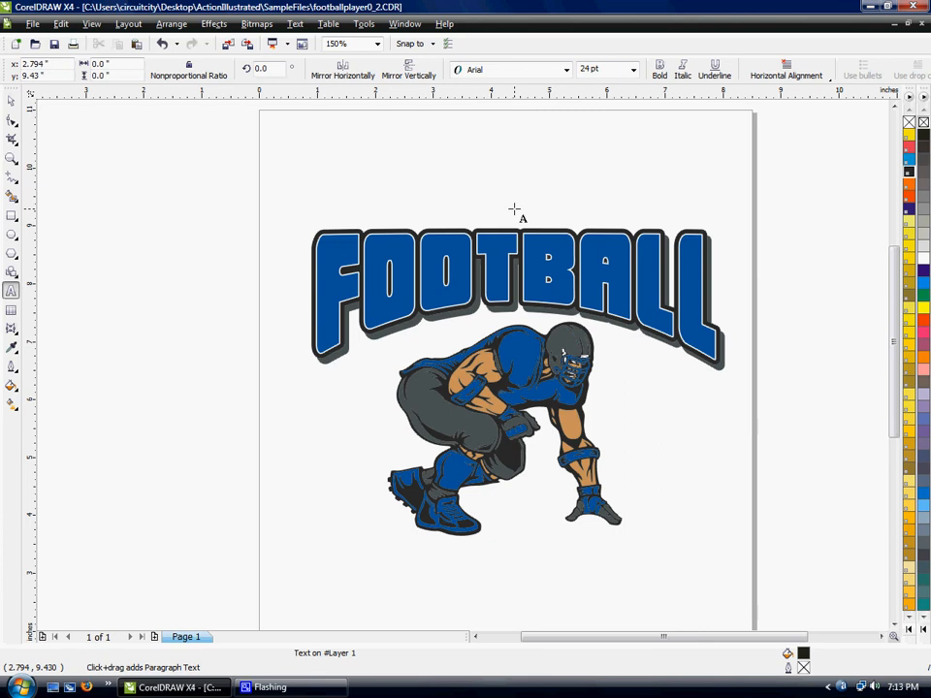
type("George")
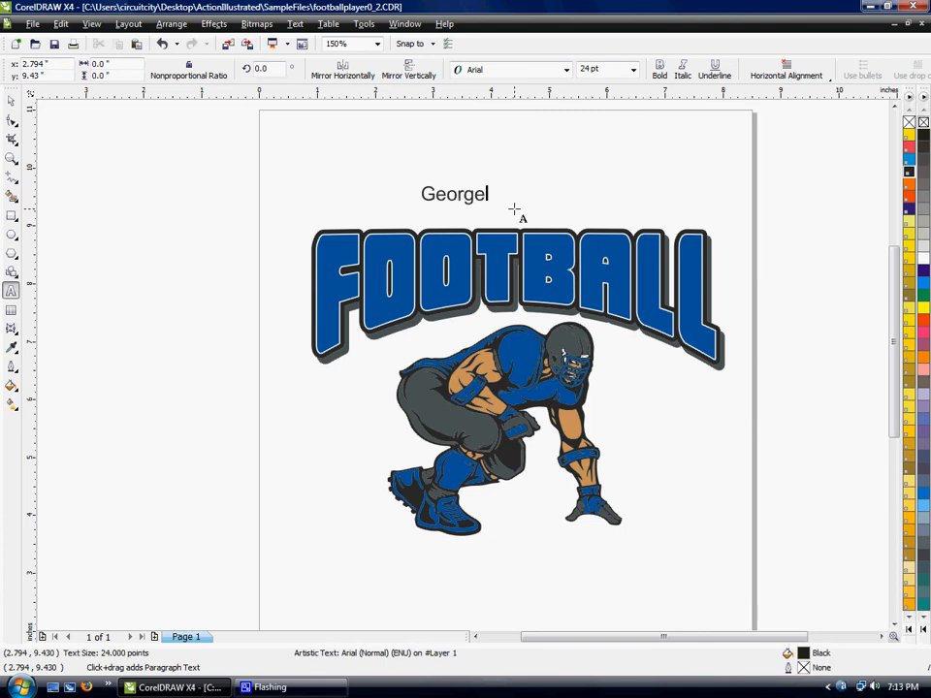
type("town High")
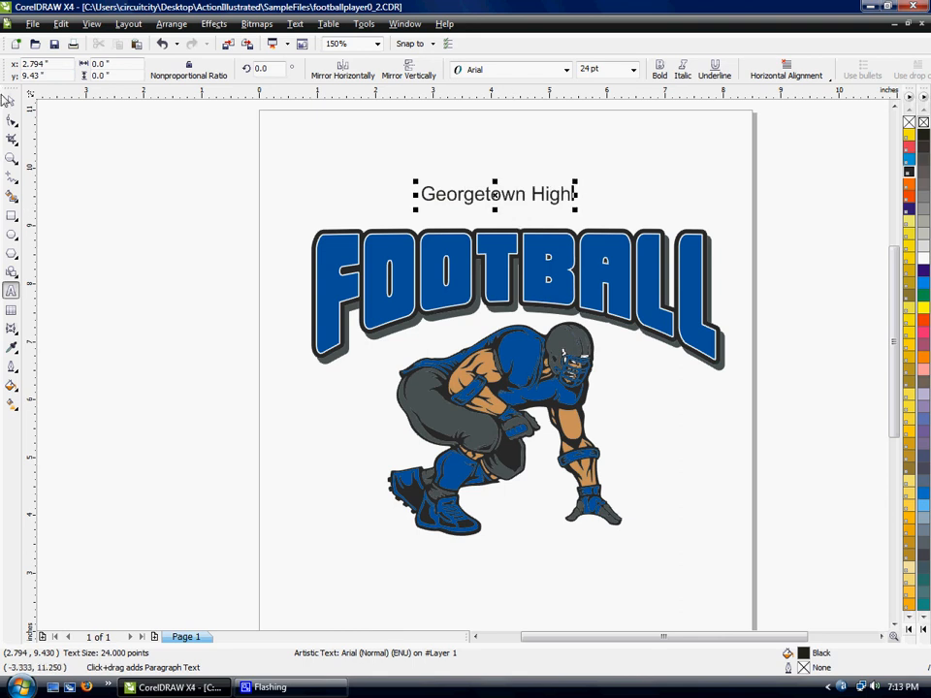
left_click(10, 101)
left_click_drag(508, 199, 511, 208)
- Format the Georgetown High text in LowRider BB at 36 pt and position it roughly centred above the FOOTBALL headline
left_click(566, 69)
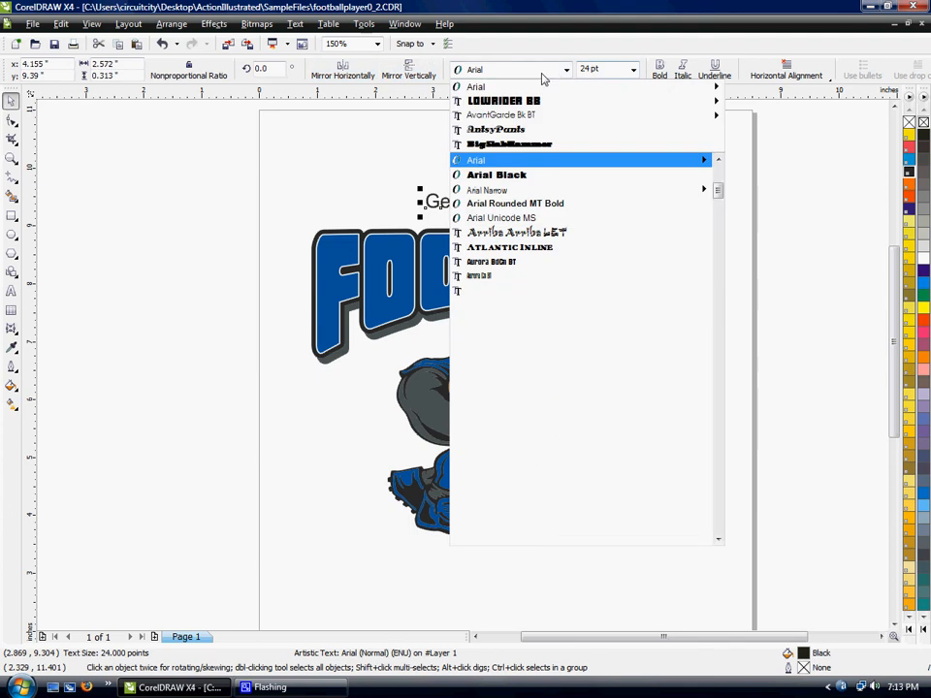
left_click(500, 98)
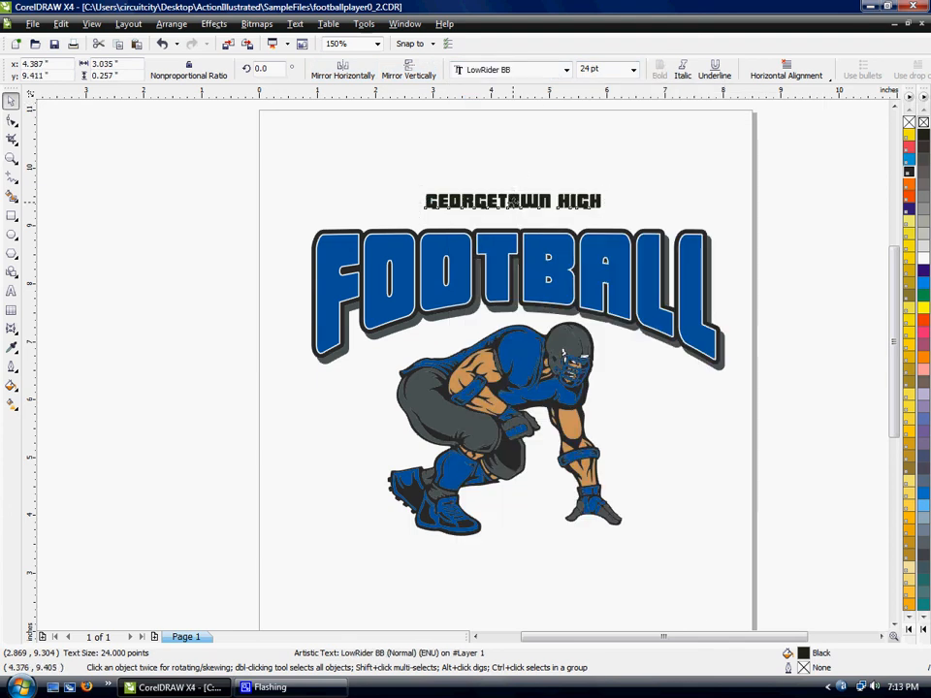
left_click_drag(512, 207, 508, 213)
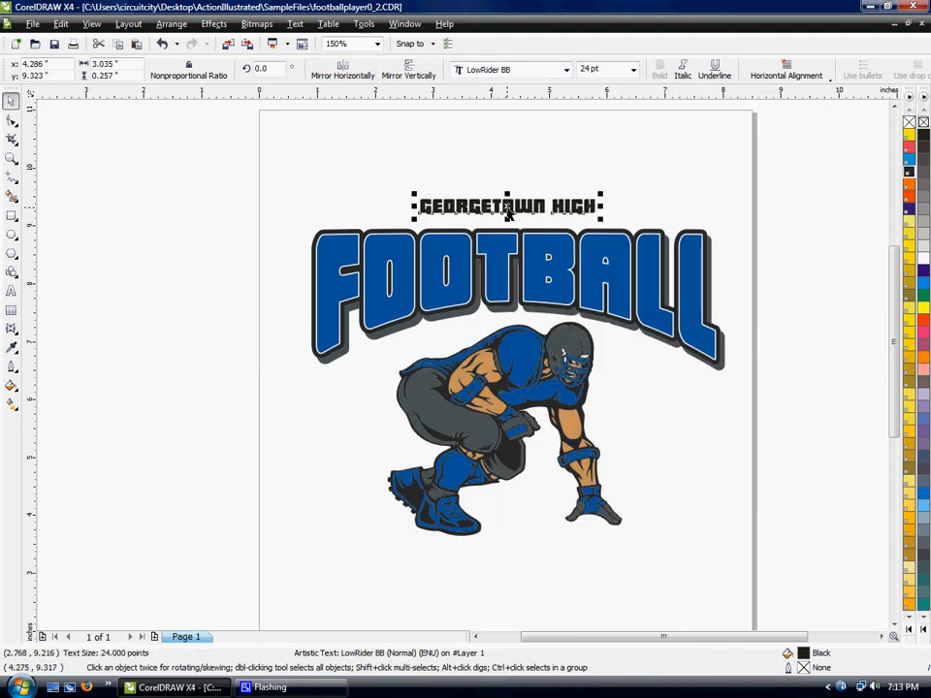
left_click(632, 70)
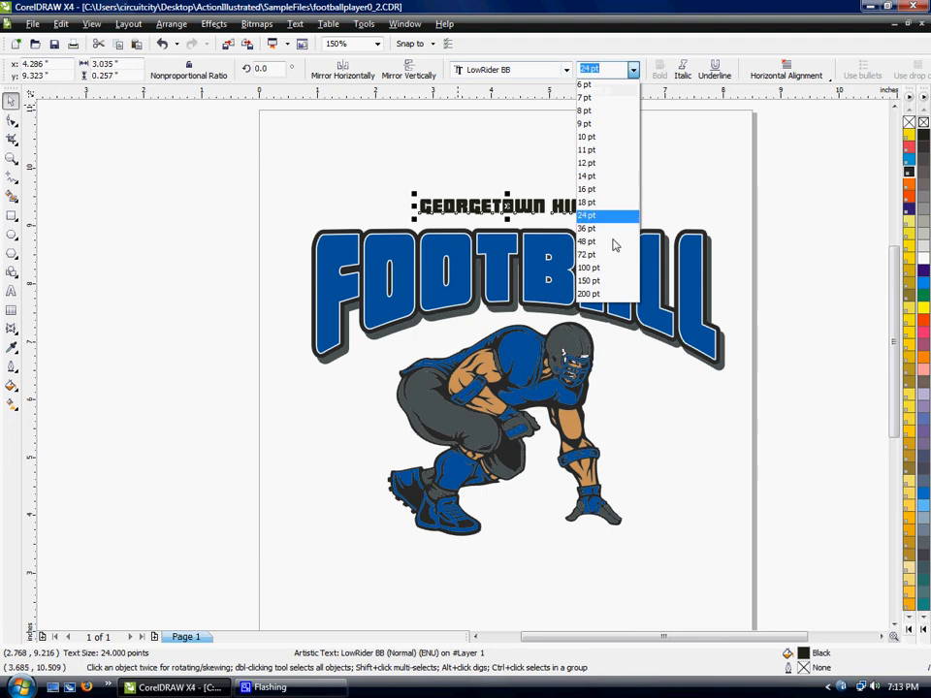
left_click(613, 232)
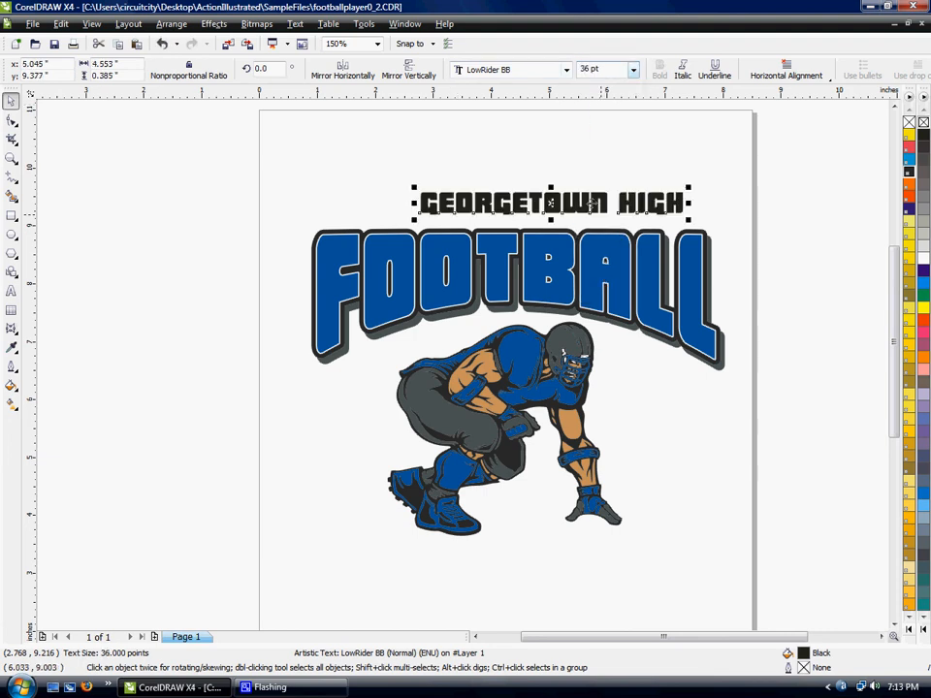
left_click_drag(569, 202, 532, 200)
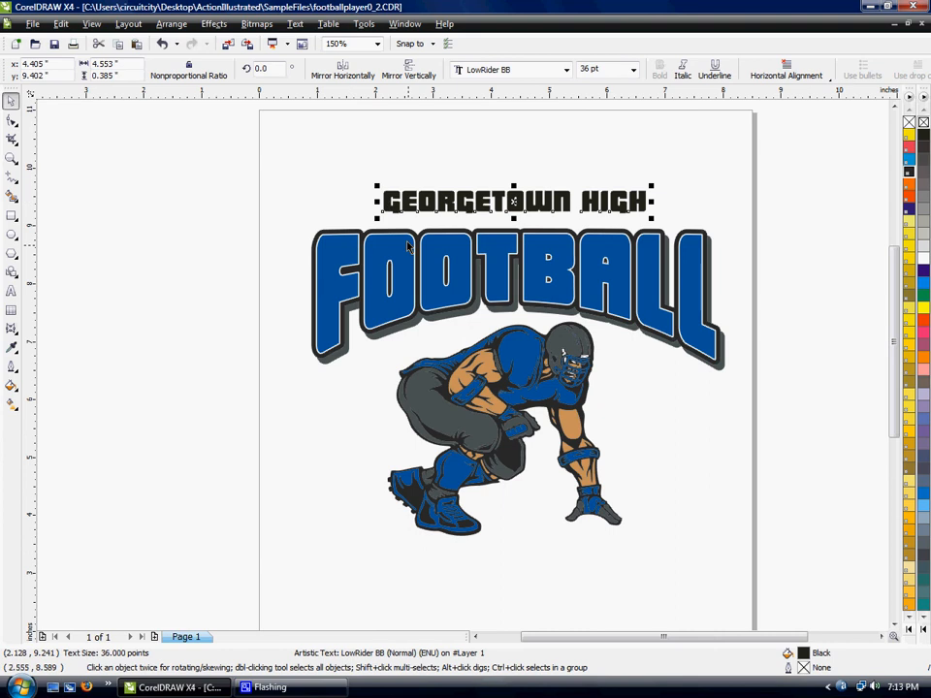
- Copy the player's black fill, PANTONE Process Black CV, onto the Georgetown High text
left_click(445, 394)
left_click_drag(445, 395, 439, 197)
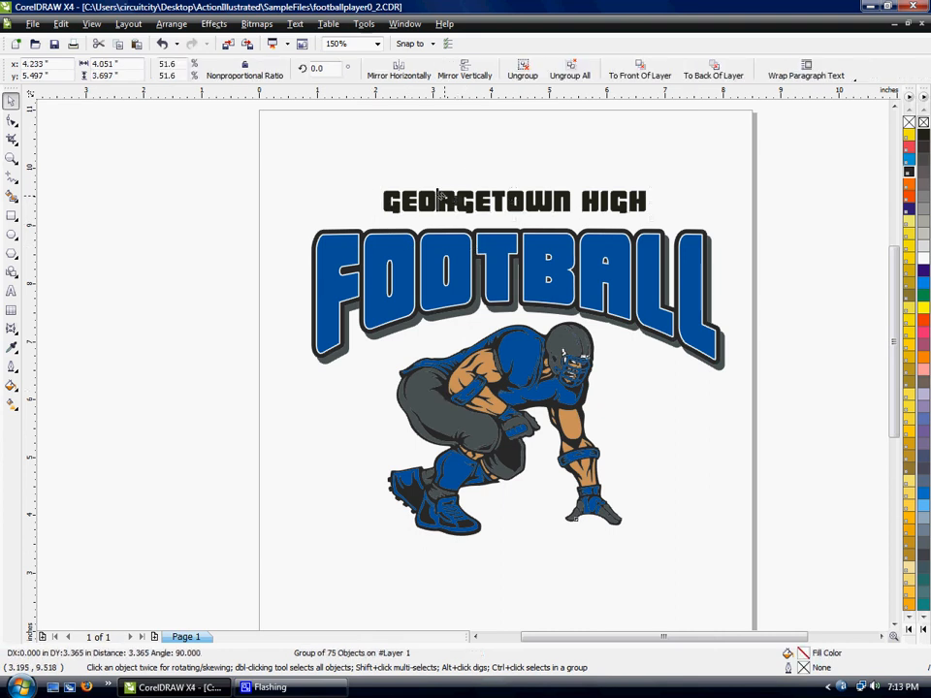
left_click(446, 201)
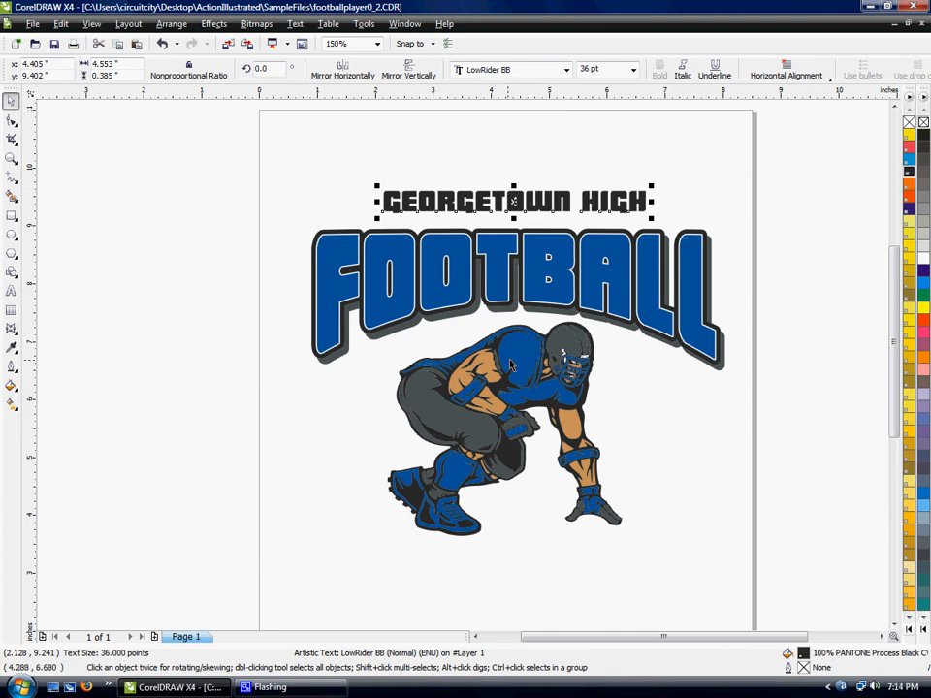
- Give the Georgetown High text a 4 pt outline in the FOOTBALL headline's blue, PANTONE 2945 CV
left_click(496, 240)
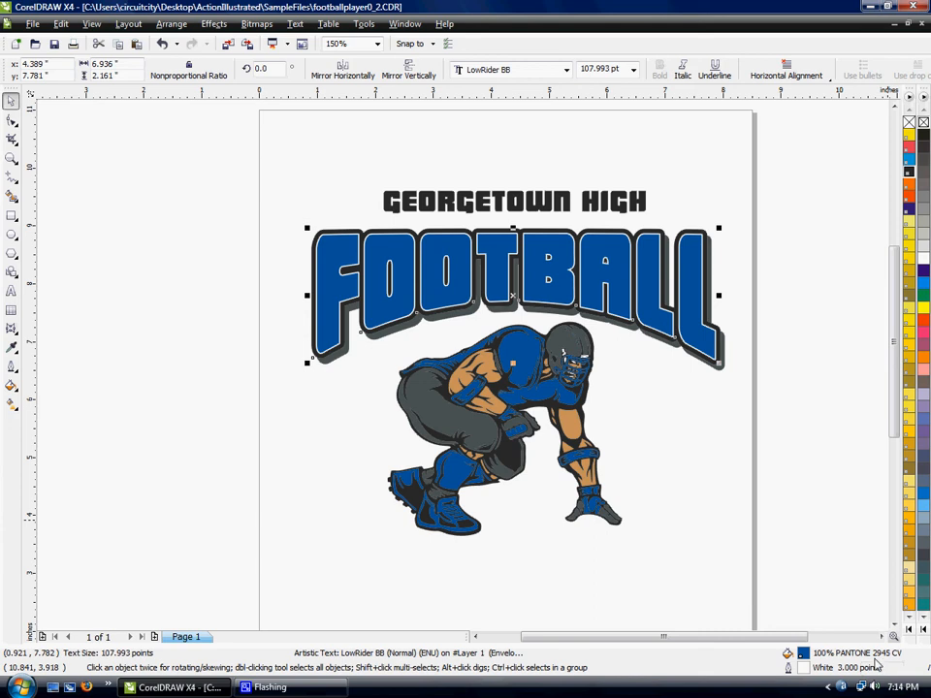
left_click(475, 202)
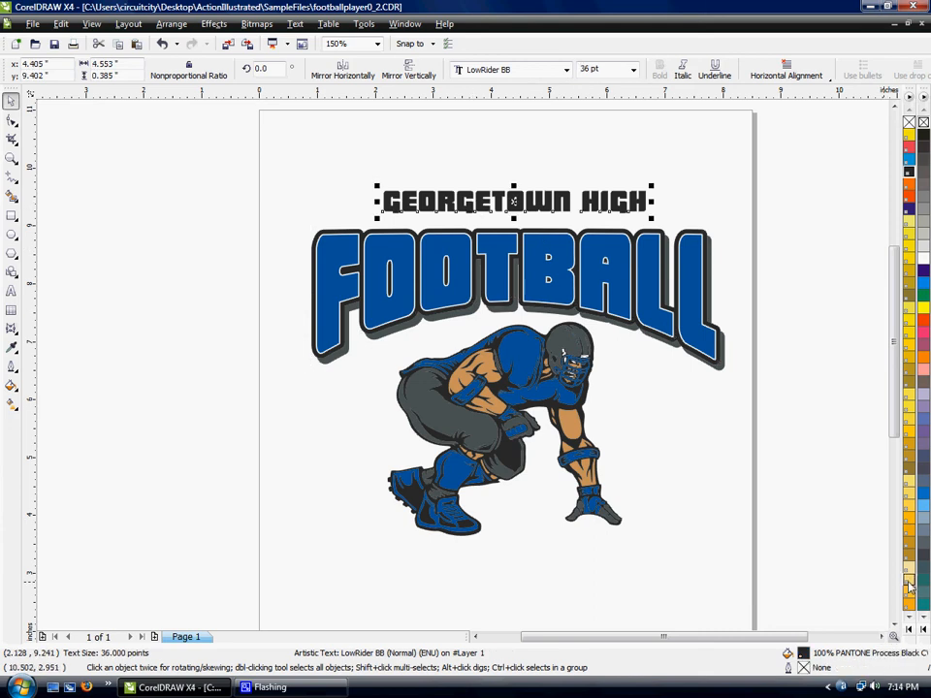
double_click(803, 668)
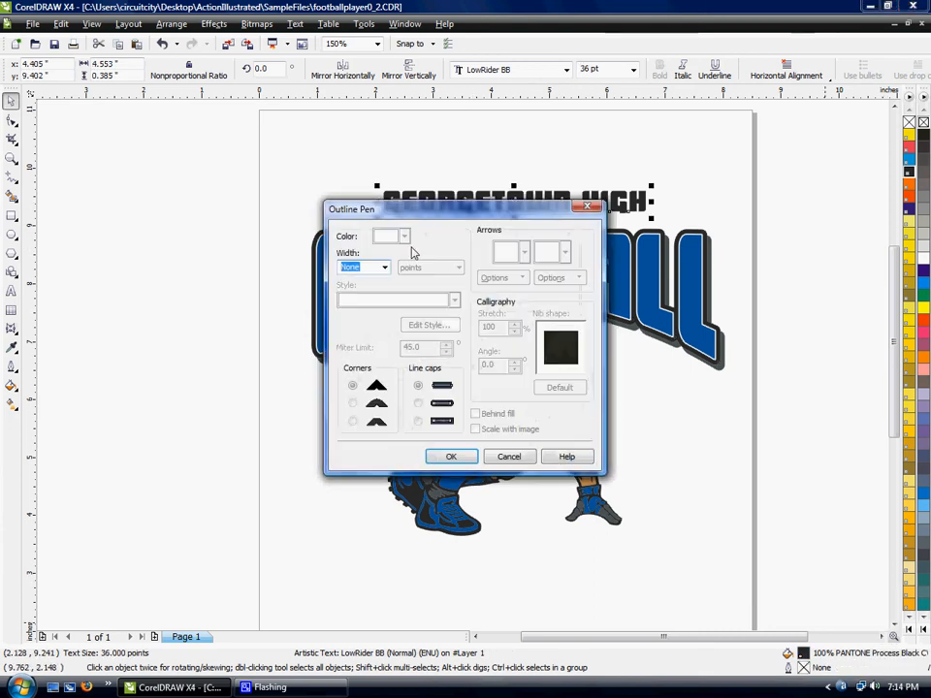
left_click(385, 268)
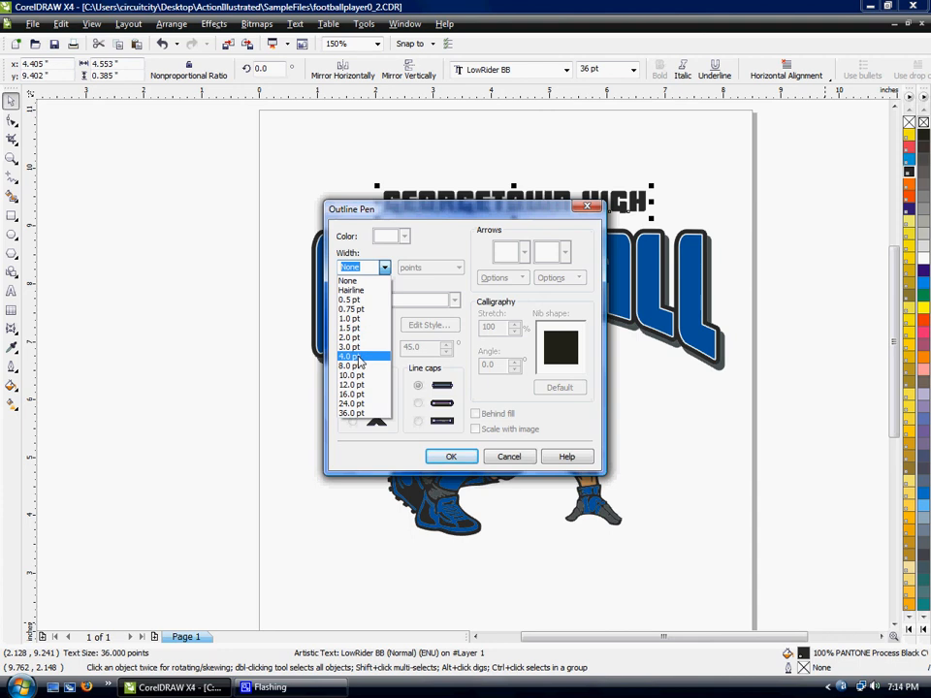
left_click(359, 358)
left_click(403, 237)
left_click(413, 346)
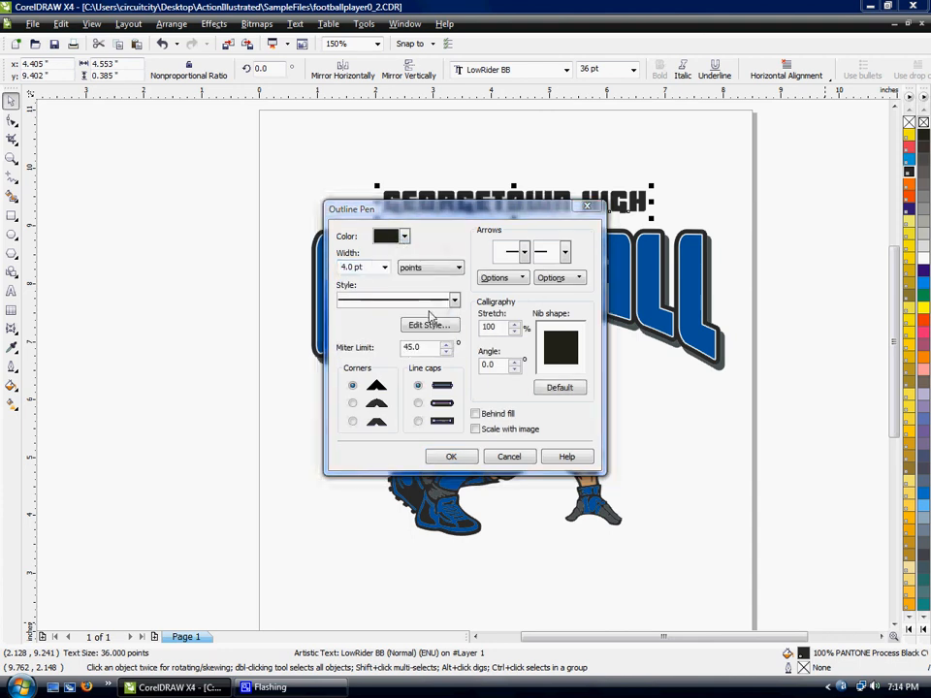
left_click(679, 215)
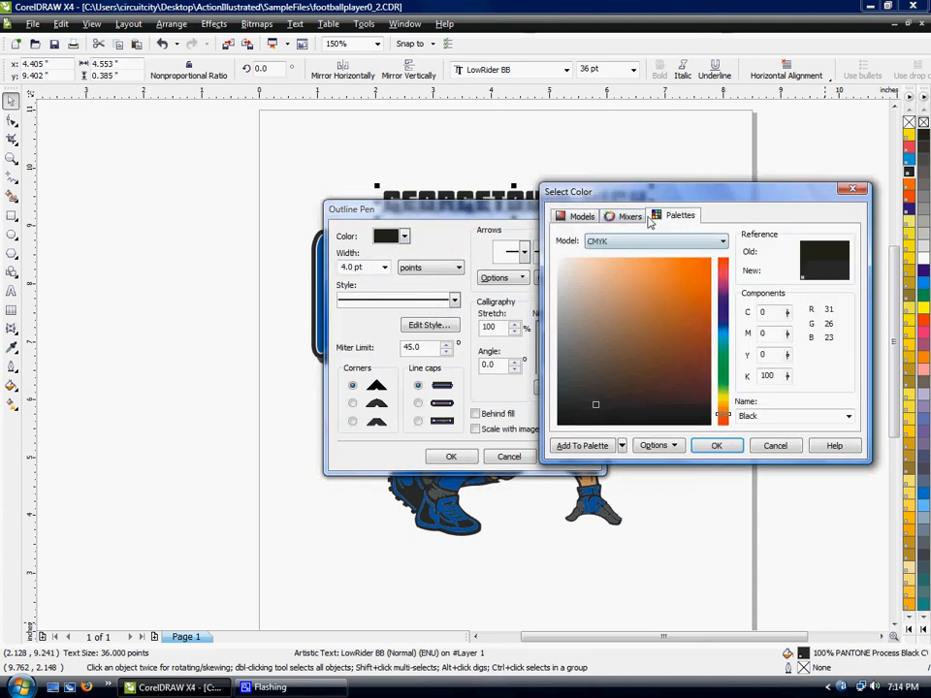
left_click(792, 417)
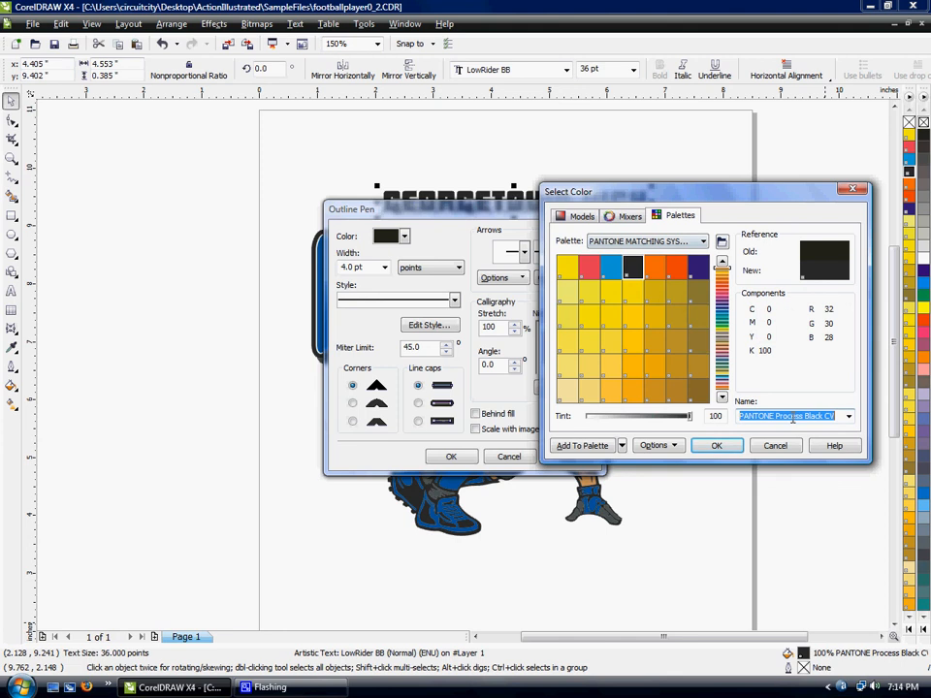
type("2945")
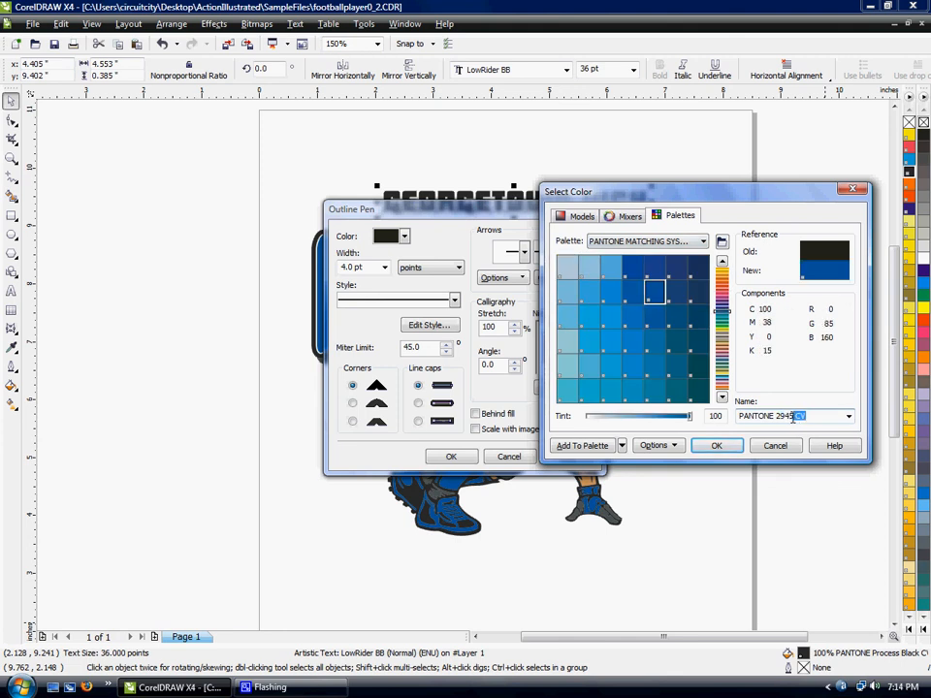
left_click(716, 445)
- Apply round corners and line caps to the Georgetown High outline, placing it behind the fill and scaling it with the image
left_click(418, 402)
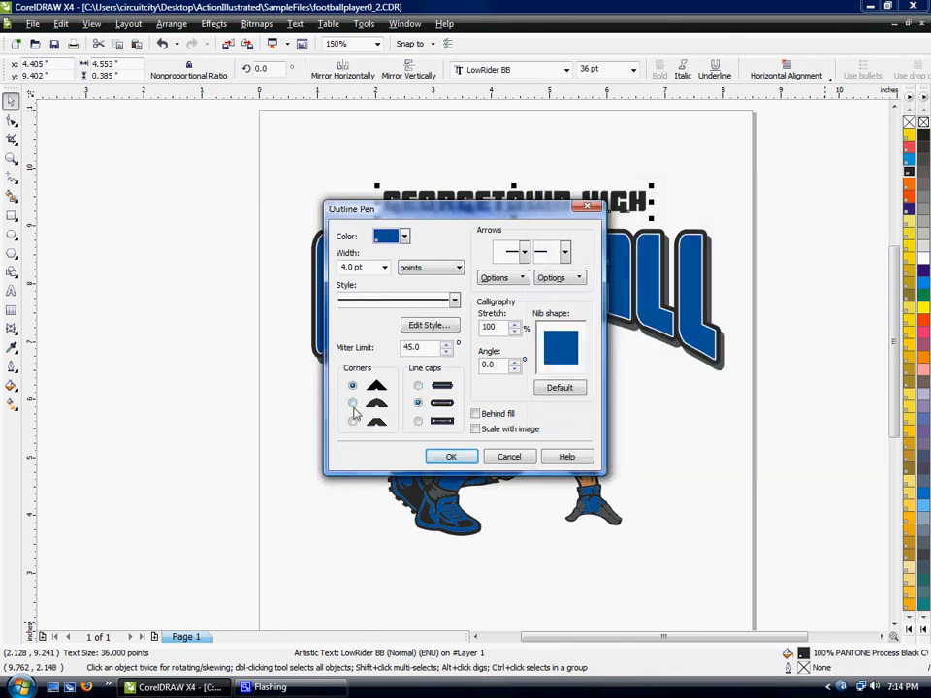
left_click(352, 402)
left_click(476, 429)
left_click(475, 413)
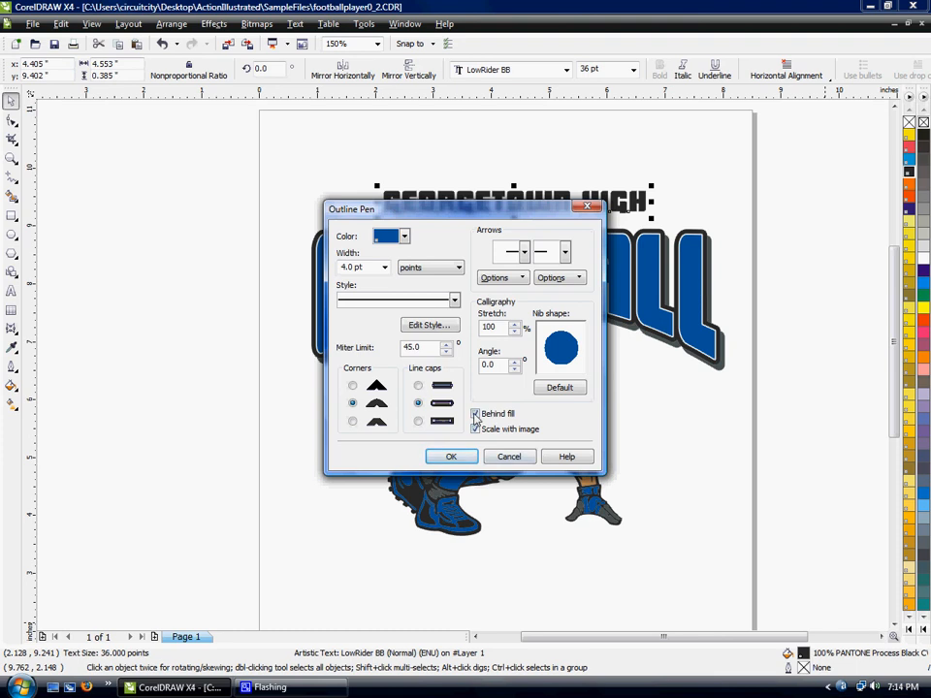
left_click(450, 457)
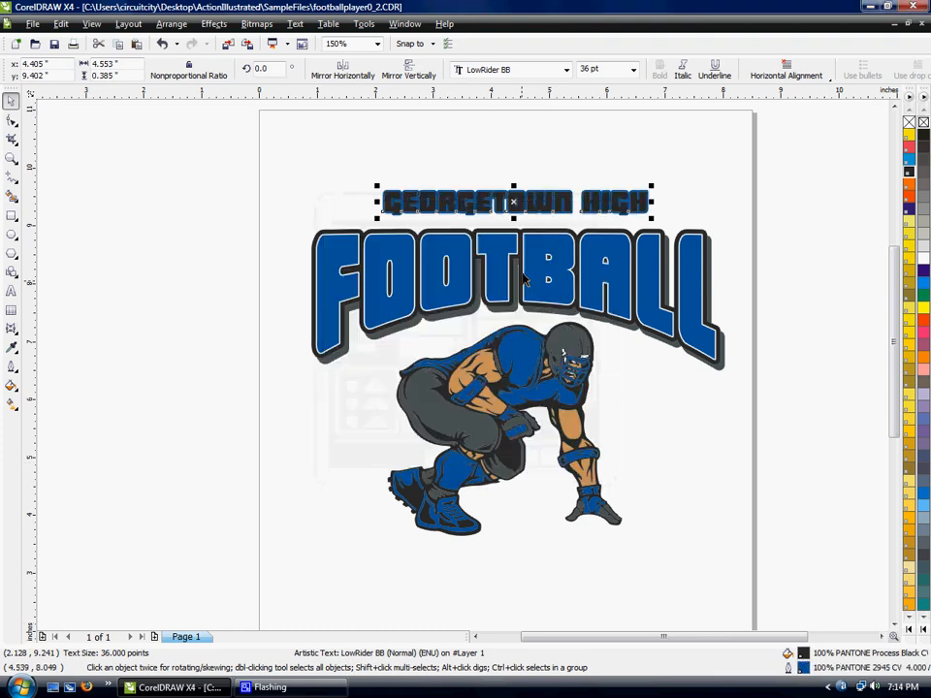
- Centre the Georgetown High text over the FOOTBALL headline with Align Centers Vertically
left_click_drag(515, 200, 554, 200)
left_click(467, 156)
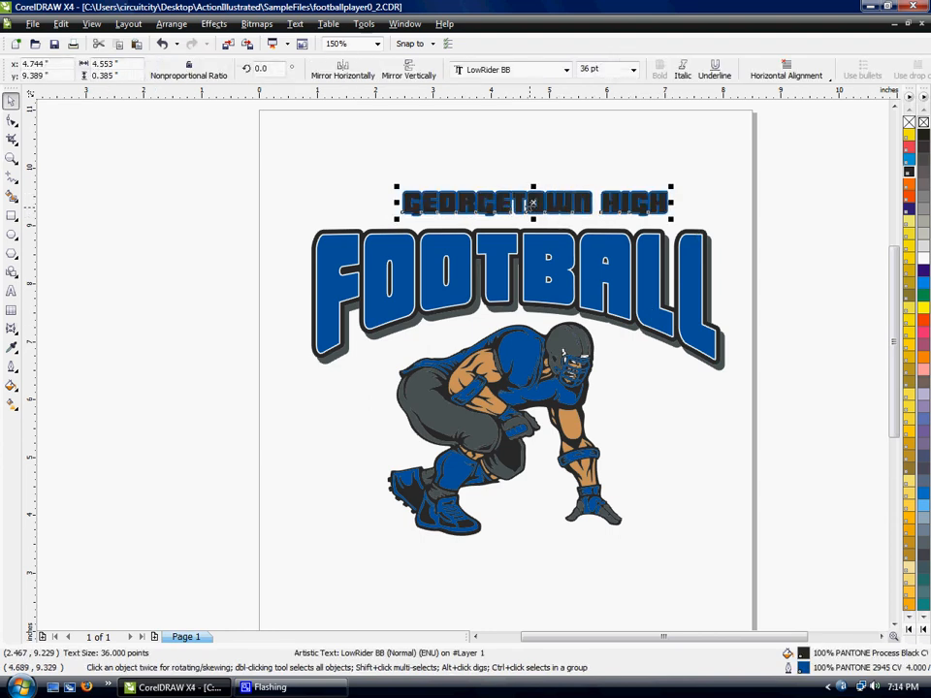
left_click(534, 253, "shift")
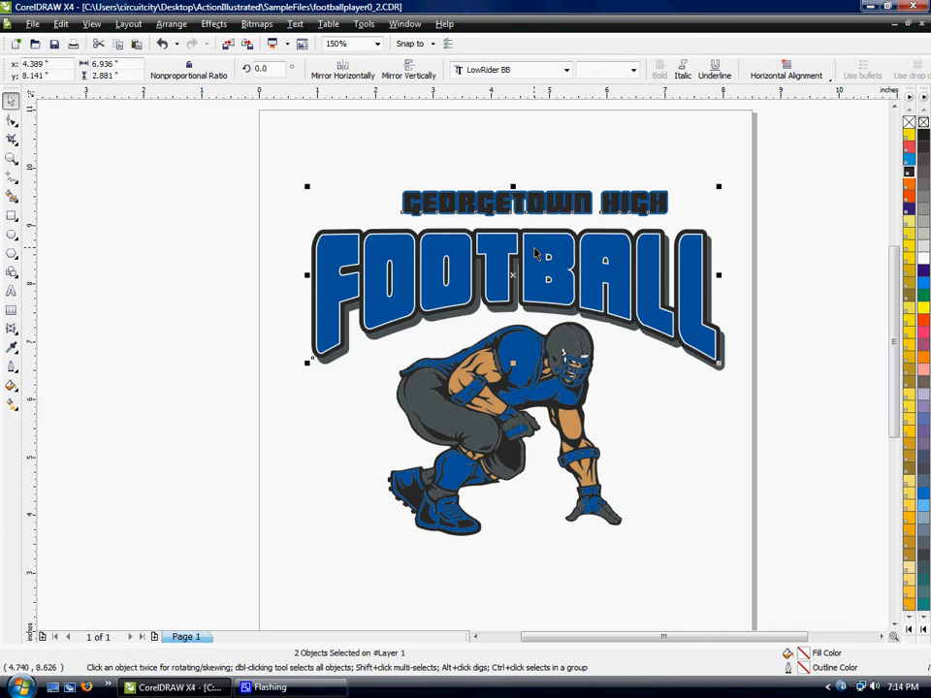
left_click(171, 23)
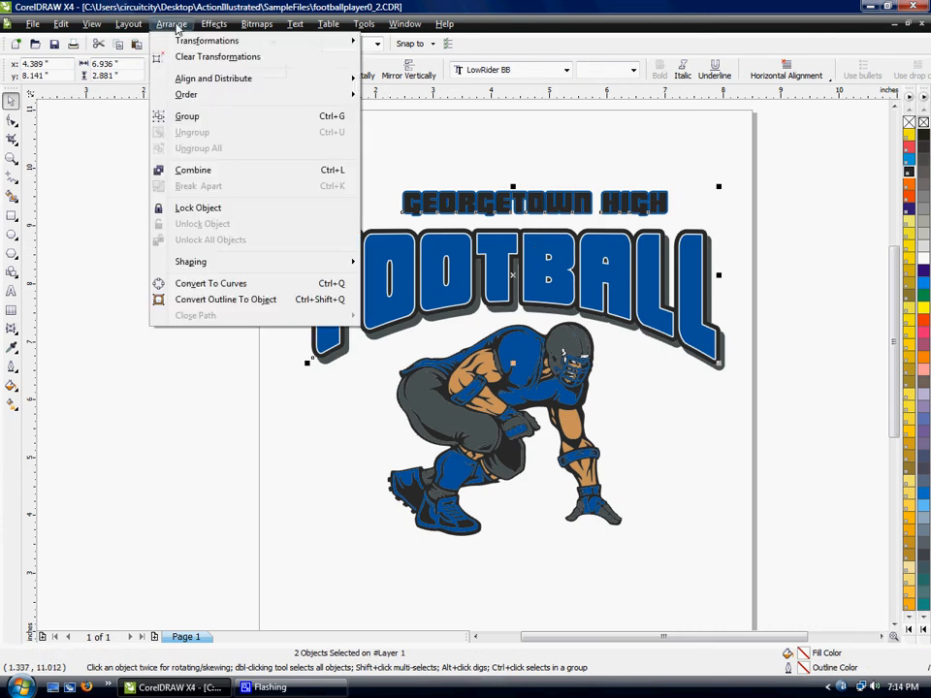
mouse_move(192, 80)
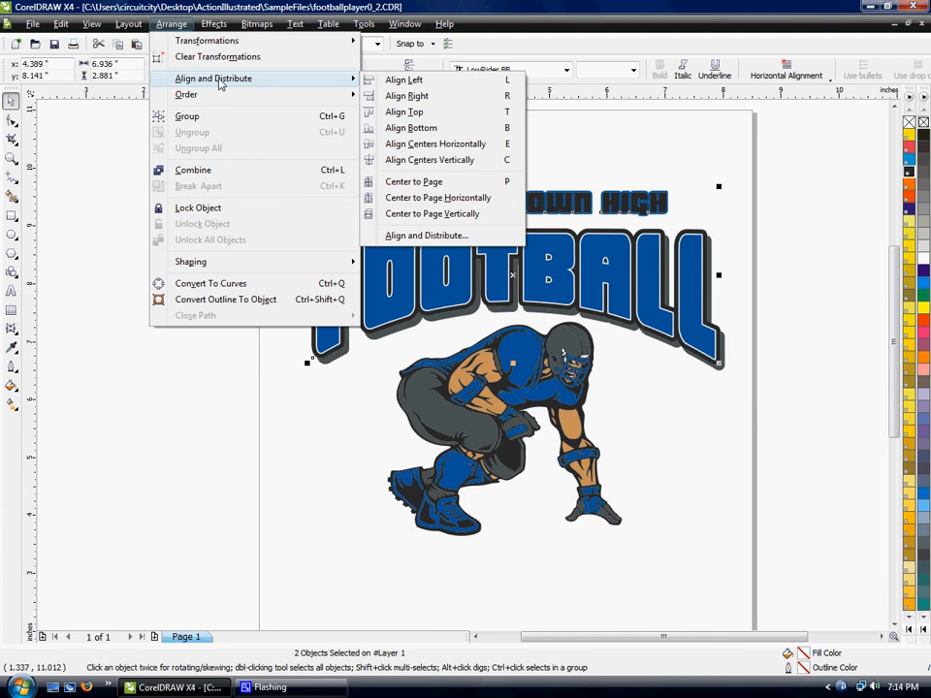
left_click(407, 167)
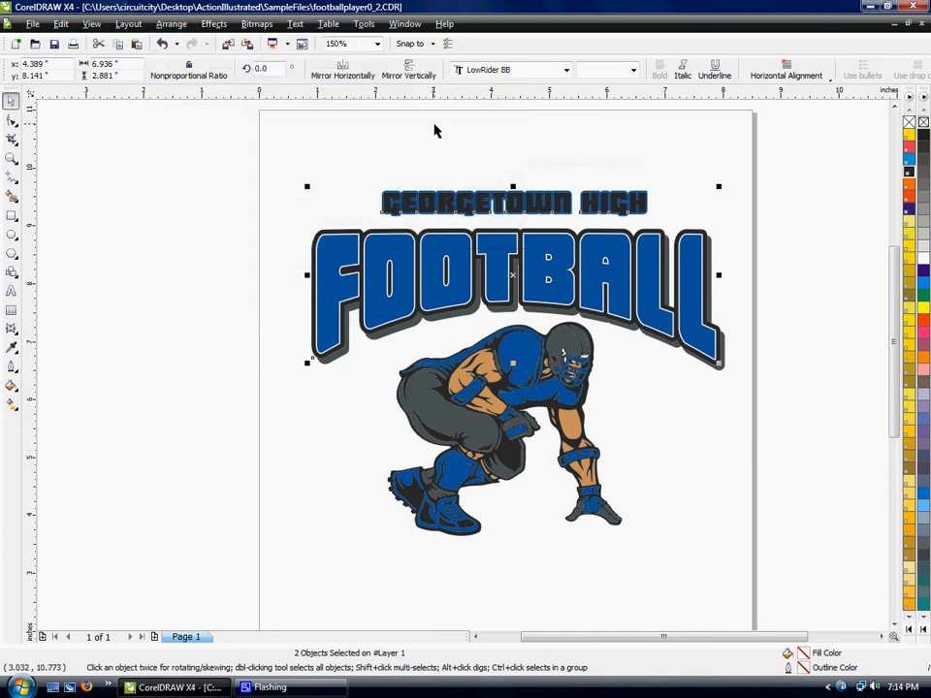
left_click(436, 129)
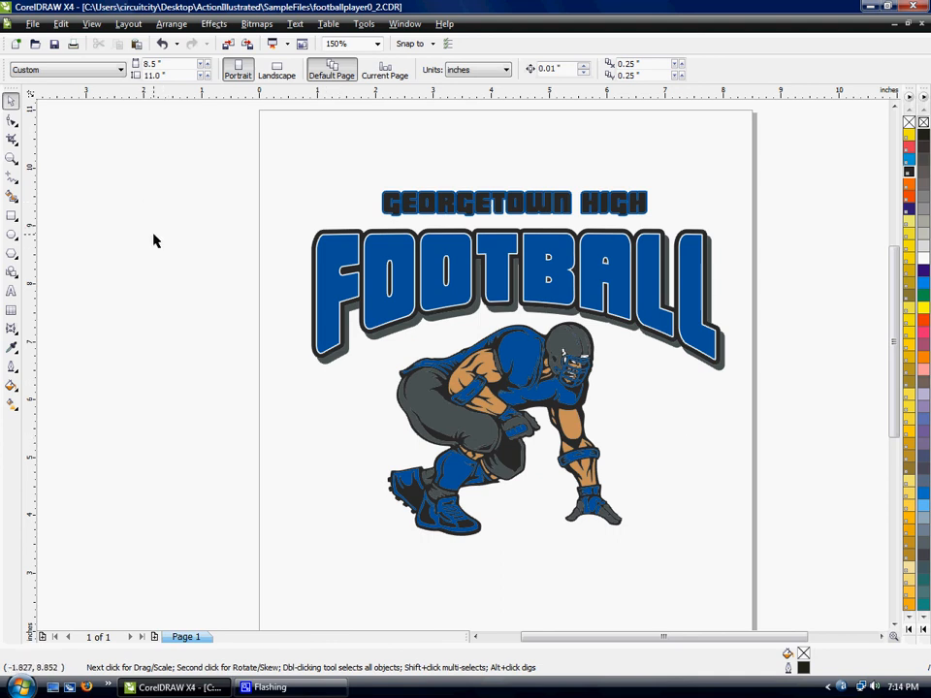
- Draw an ellipse about 6.27 by 3.21 inches around the football player, just below the FOOTBALL headline
left_click(11, 237)
left_click_drag(363, 346, 691, 515)
left_click_drag(693, 516, 692, 517)
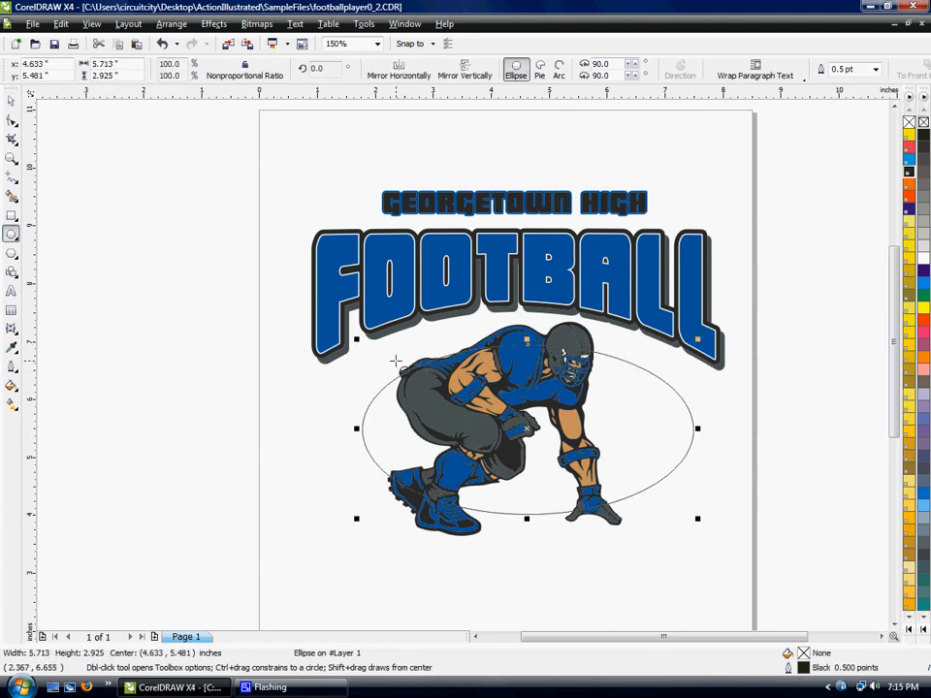
left_click_drag(355, 345, 324, 323)
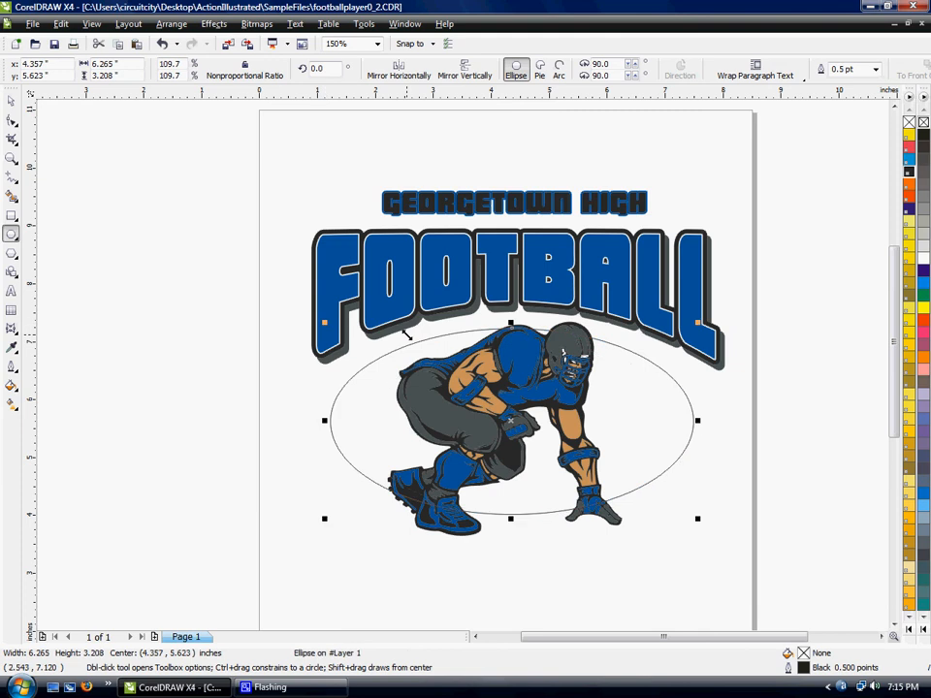
- Give the ellipse behind the player a PANTONE Process Yellow CV fill and no outline
left_click(10, 100)
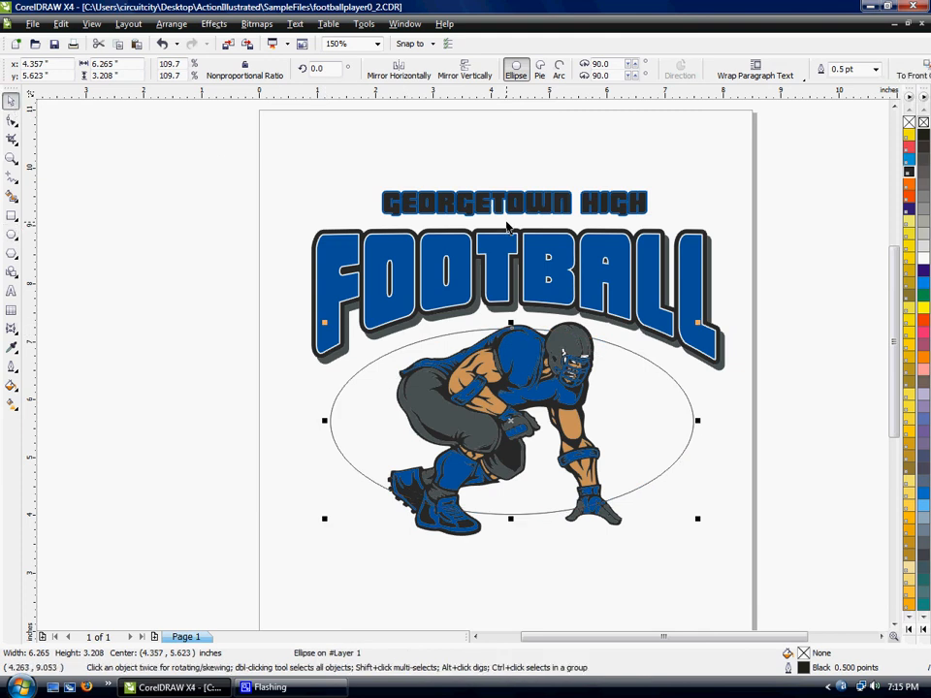
left_click(909, 137)
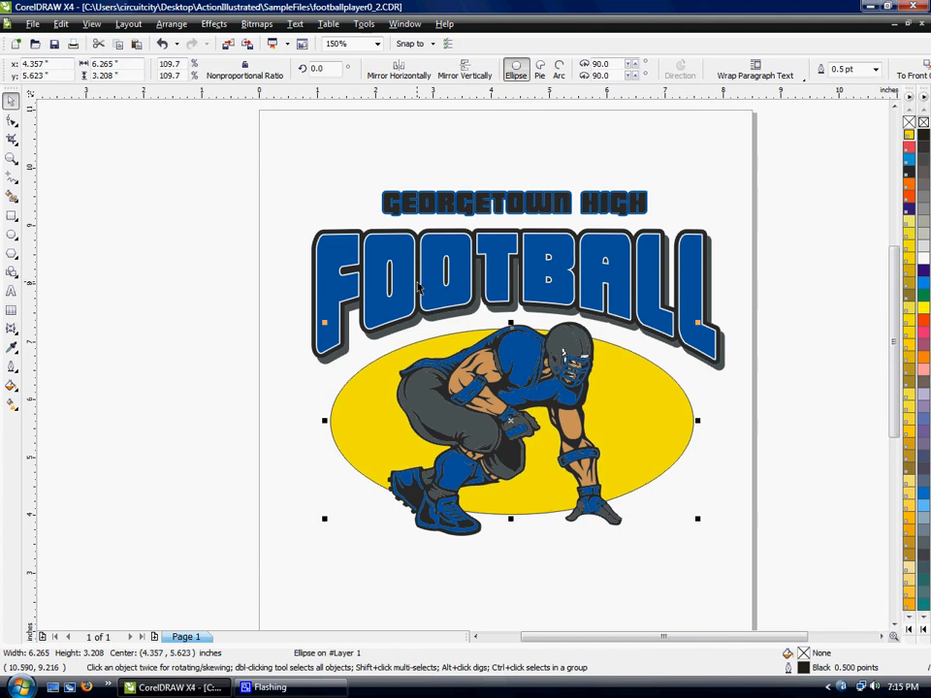
left_click(10, 365)
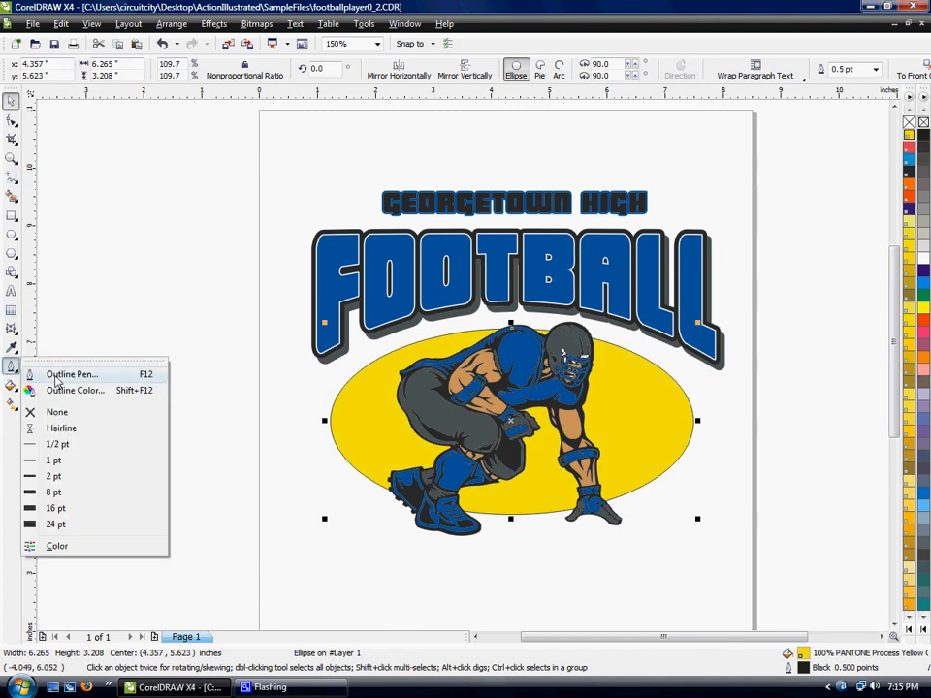
left_click(60, 409)
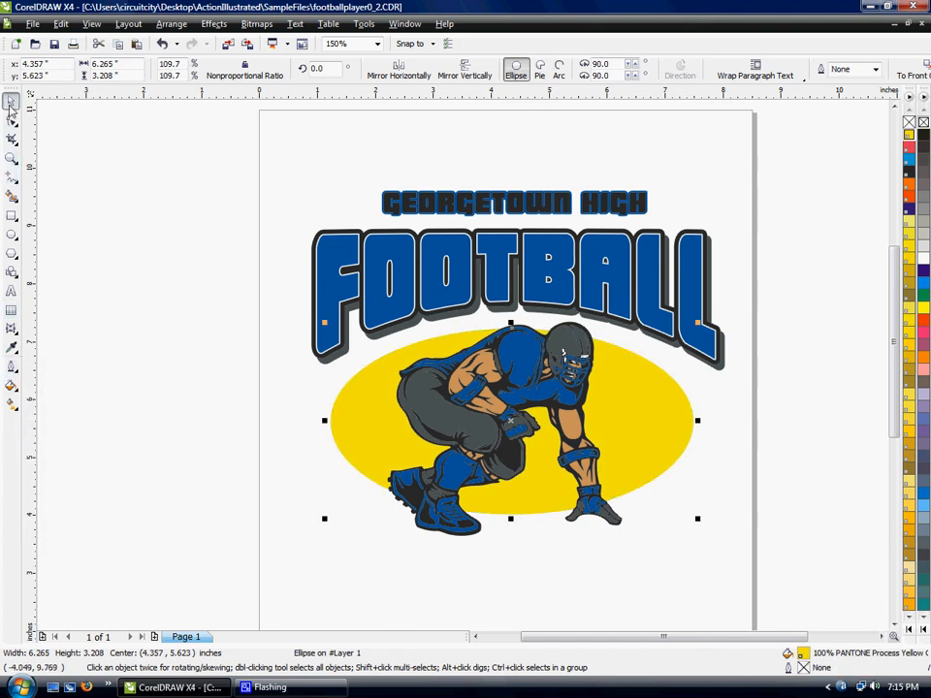